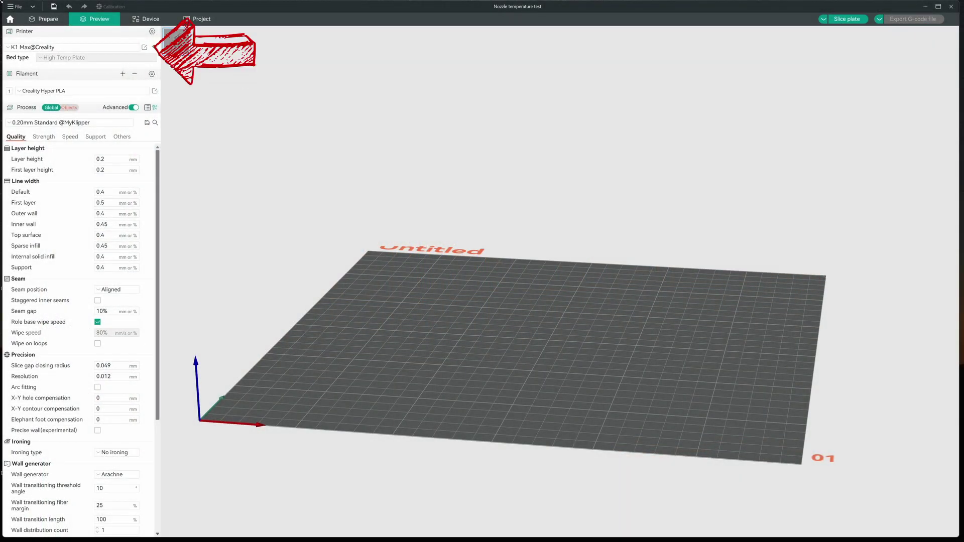
Keep the K1 Max@Creality printer and save the Hyper PLA filament settings as preset 'FreeMoverPLA'
click(8, 50)
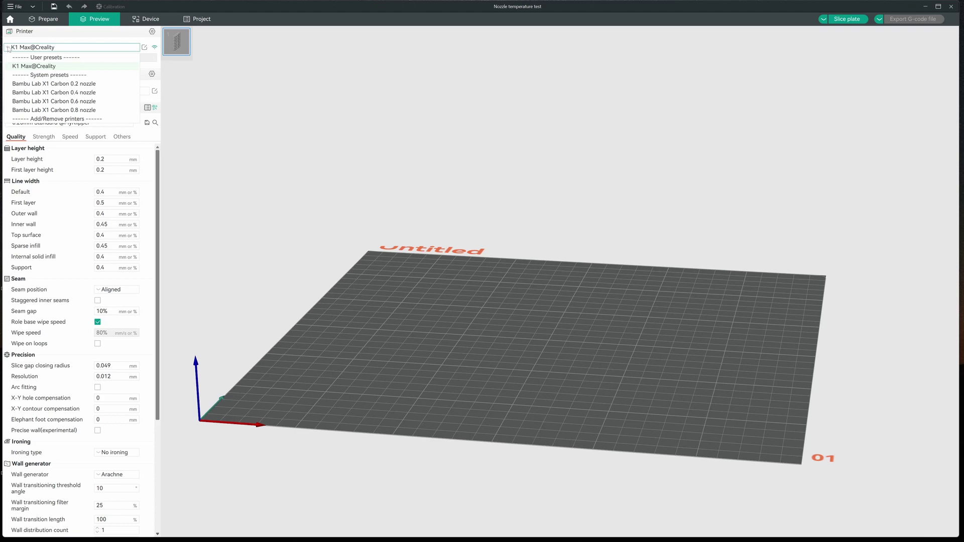
click(8, 48)
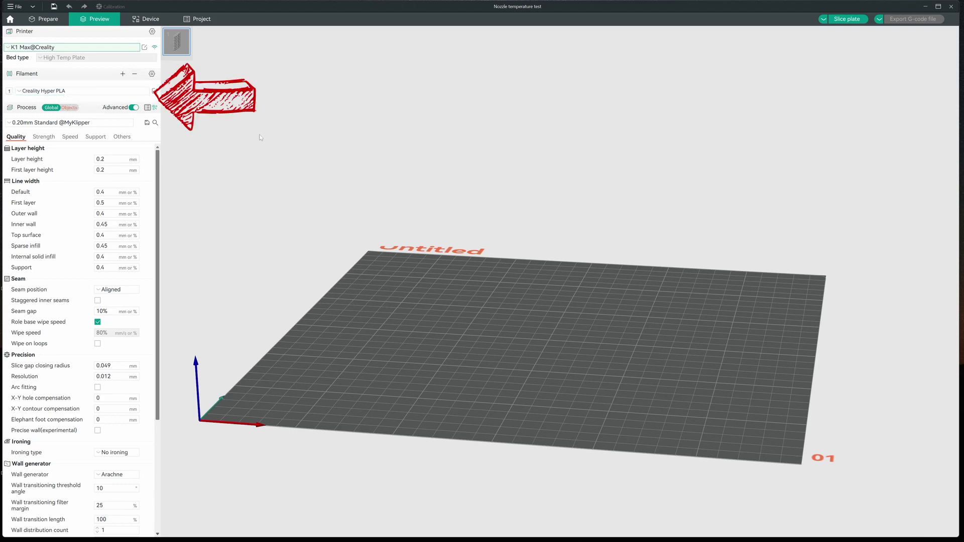
click(154, 91)
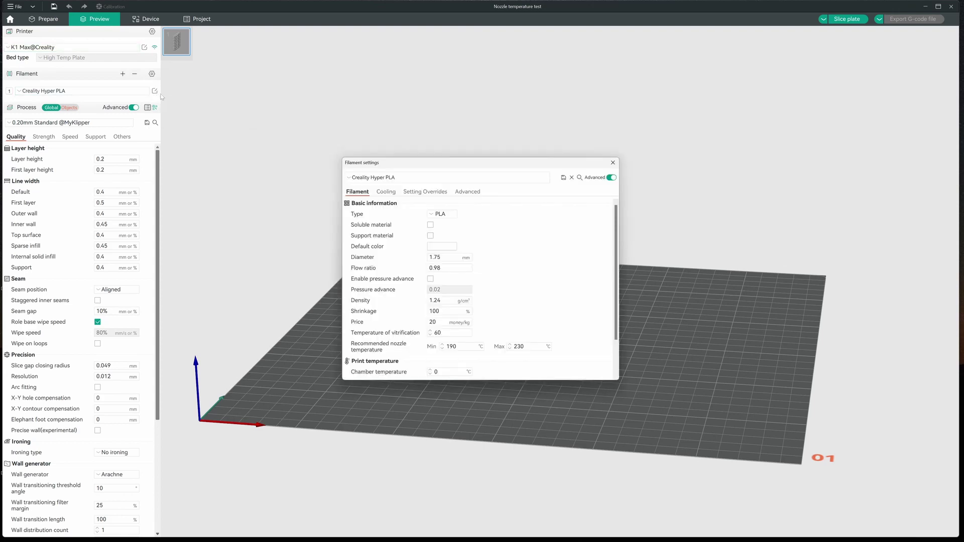
click(564, 178)
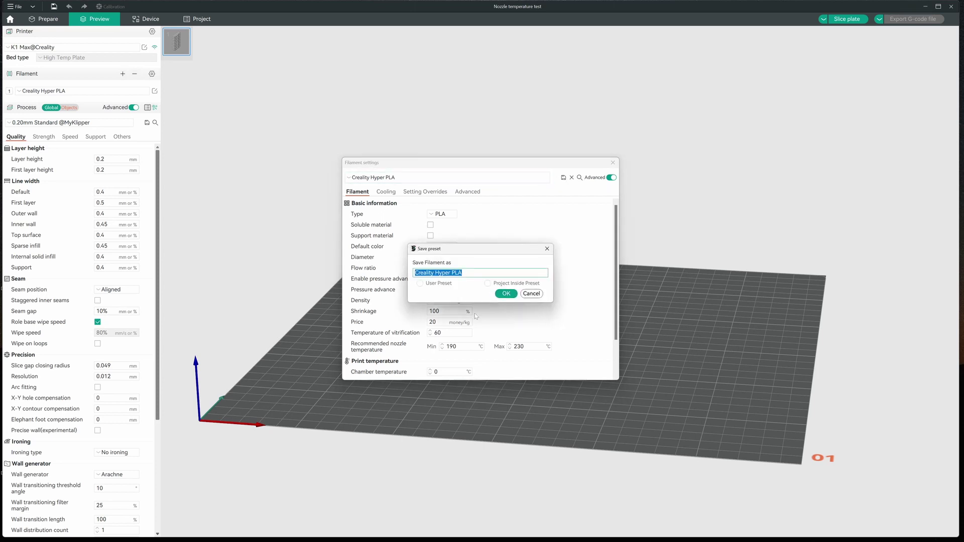
text(Freem)
key(BackSpace)
text(MoverPLA)
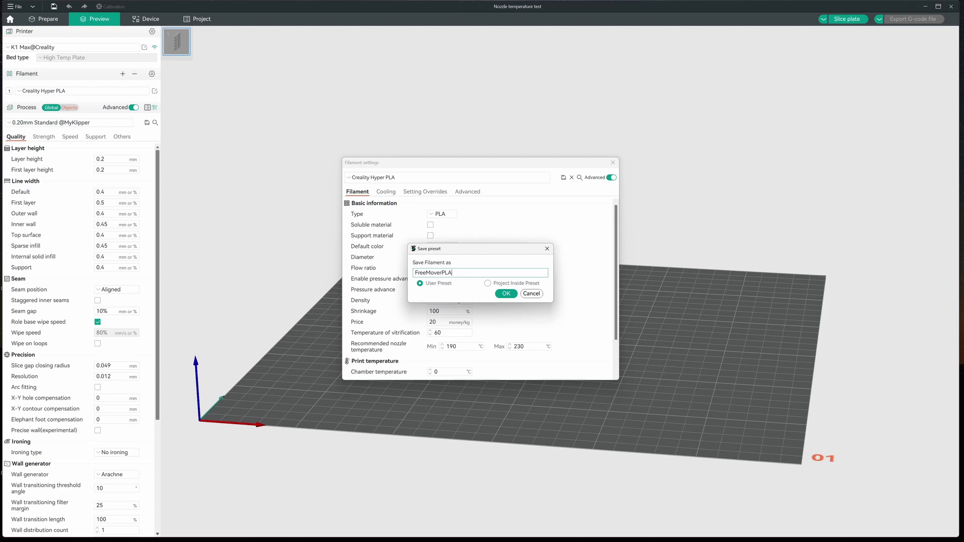
click(504, 294)
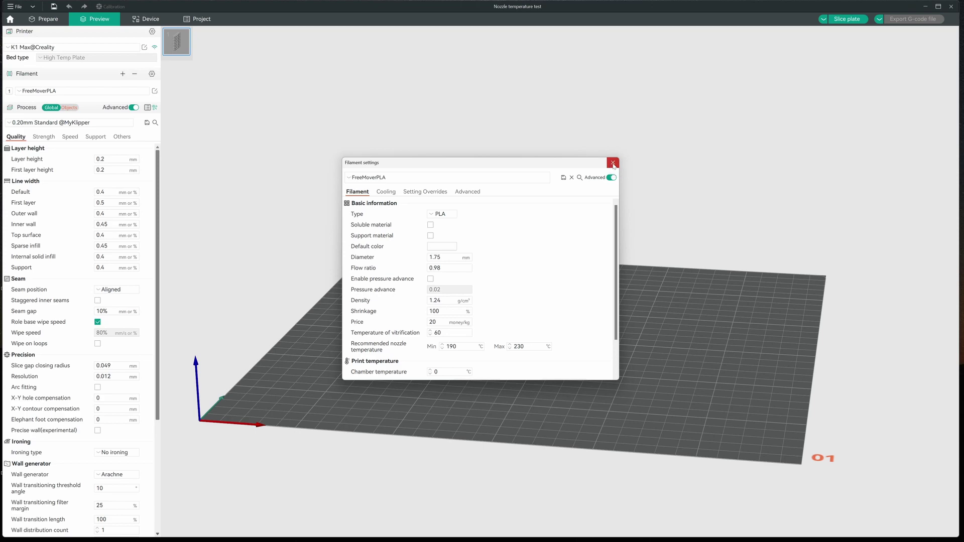
click(612, 163)
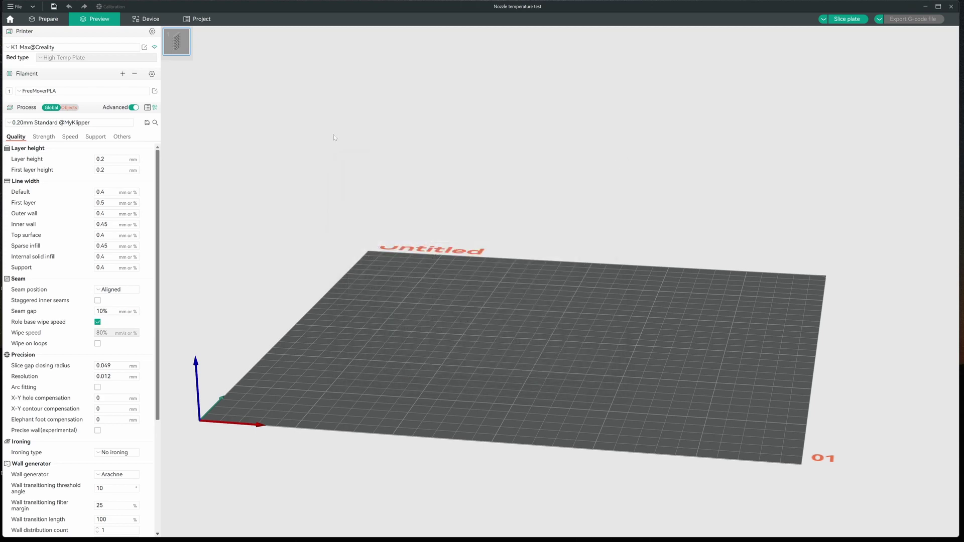
click(148, 123)
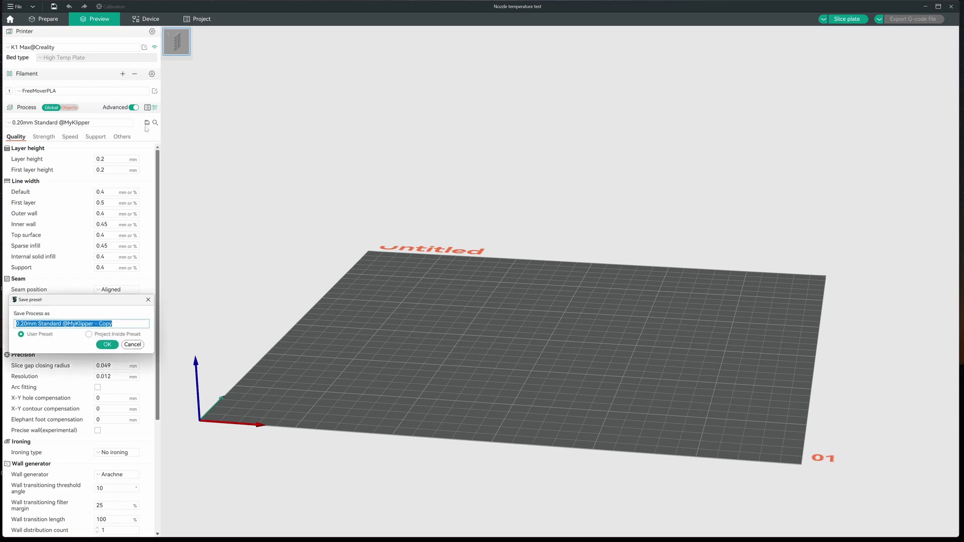
drag(95, 299, 513, 126)
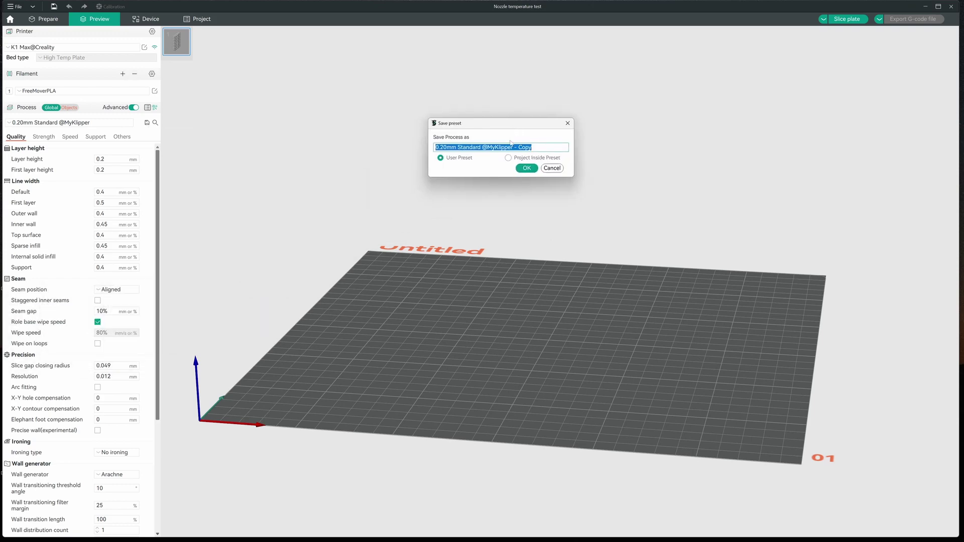
click(495, 147)
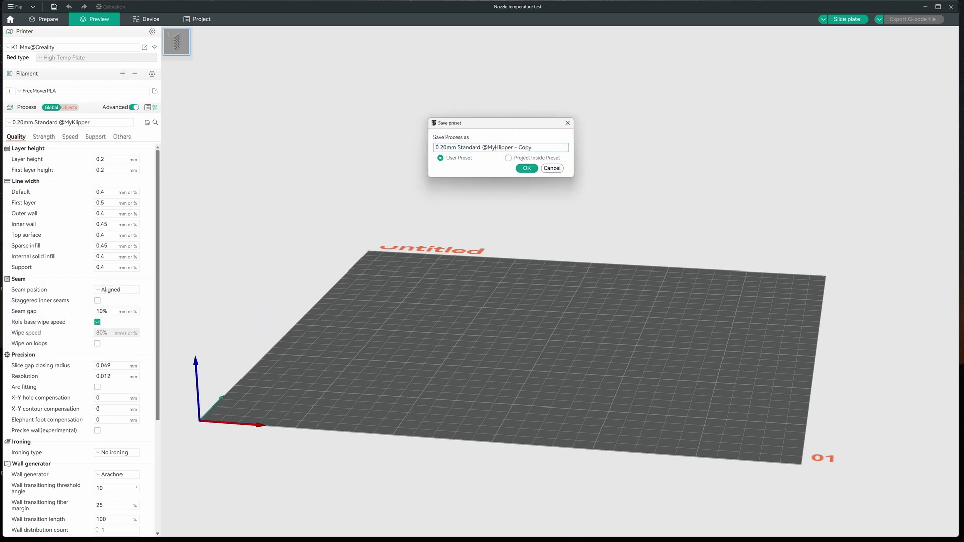
drag(487, 147, 532, 147)
text(K1 Max)
click(532, 171)
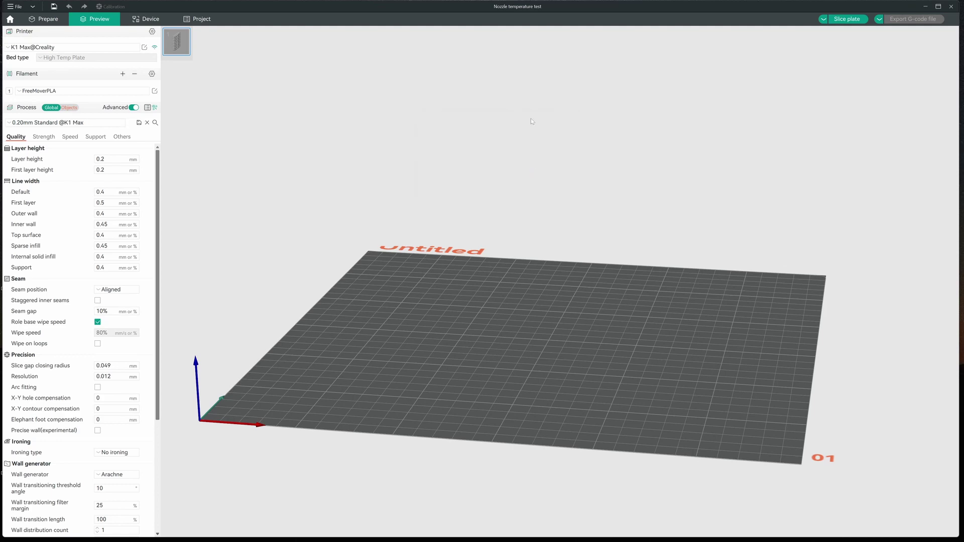
Show Orca's process Speed settings, then bring Creality Print to the front
click(70, 137)
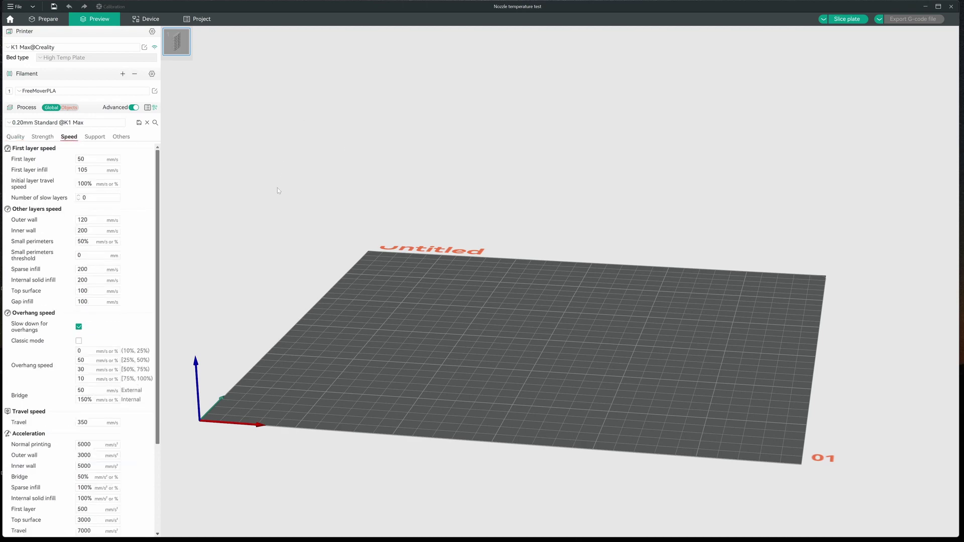
click(182, 533)
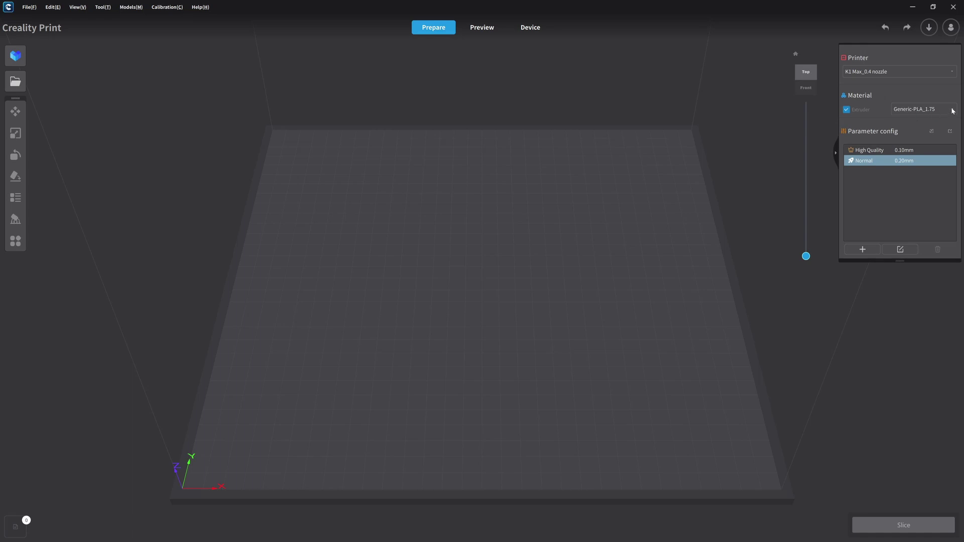
Pick Hyper PLA_1.75 as material and view the Normal profile's speed settings with Advanced on
click(952, 110)
click(914, 131)
click(900, 250)
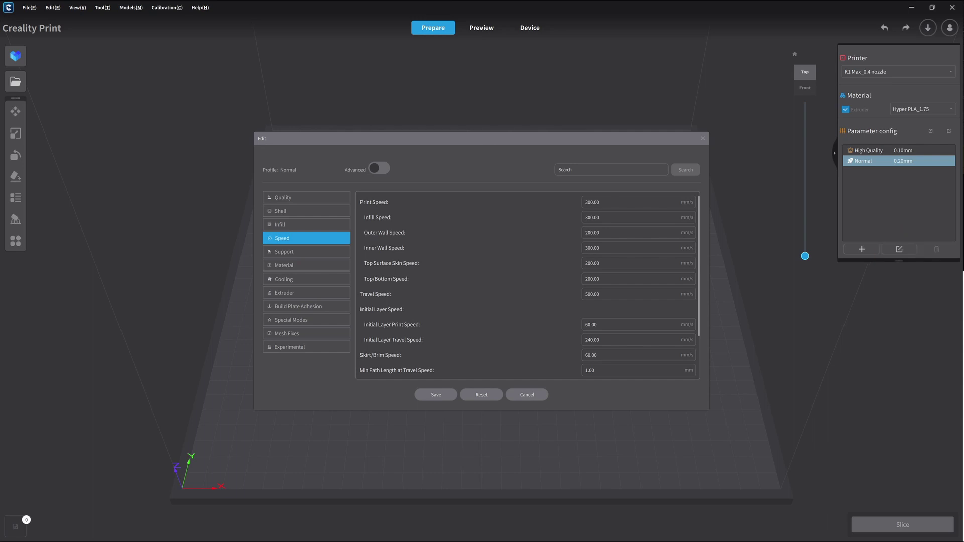
click(379, 168)
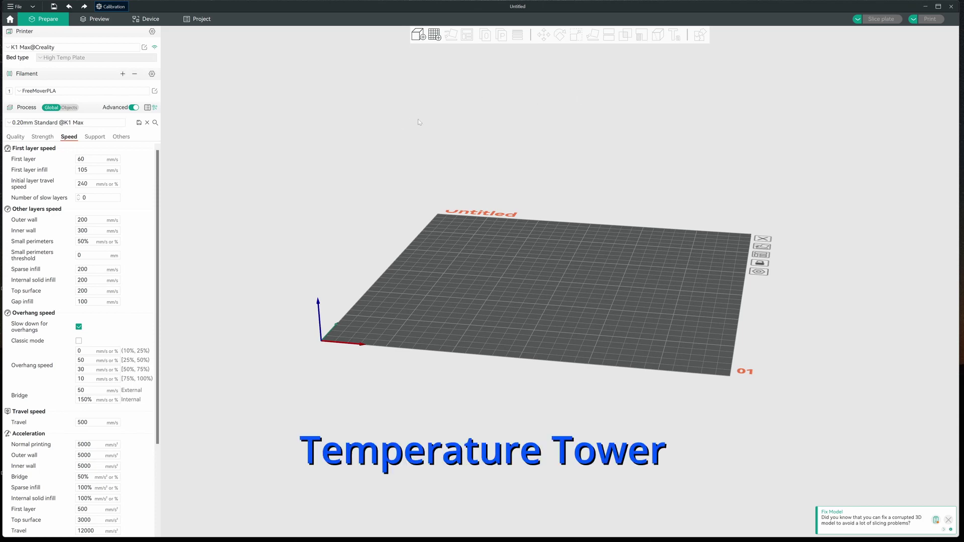
Change FreeMoverPLA's flow ratio from 0.98 to 1 and save the filament preset
click(155, 92)
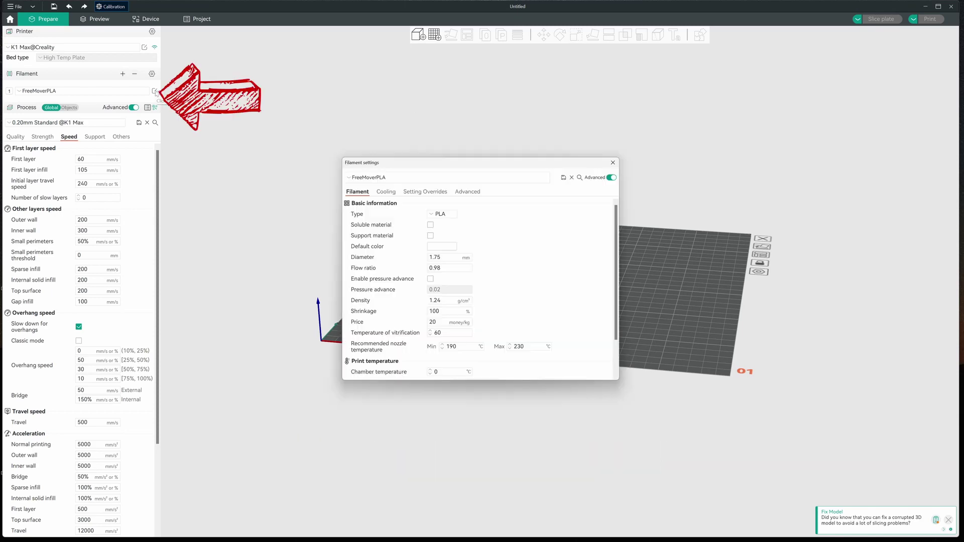
click(452, 267)
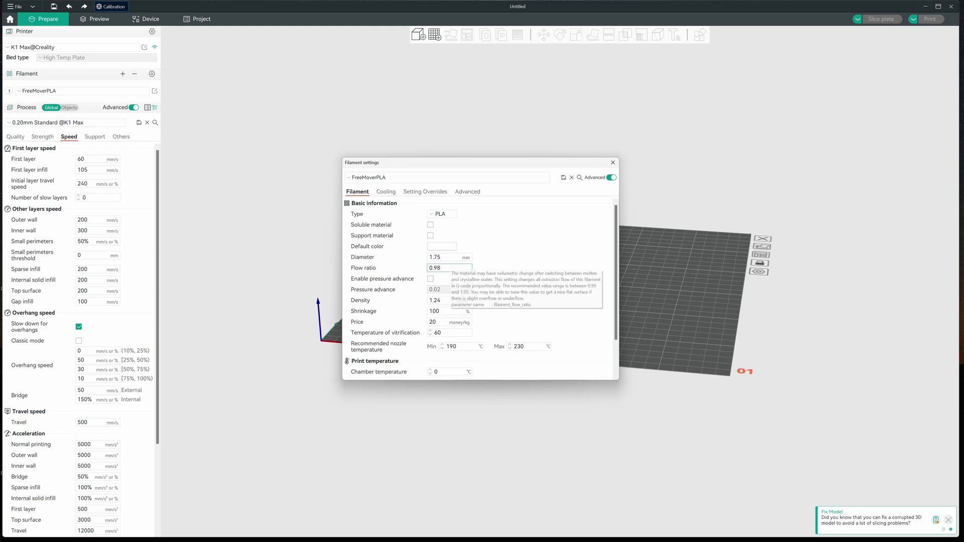
double_click(441, 267)
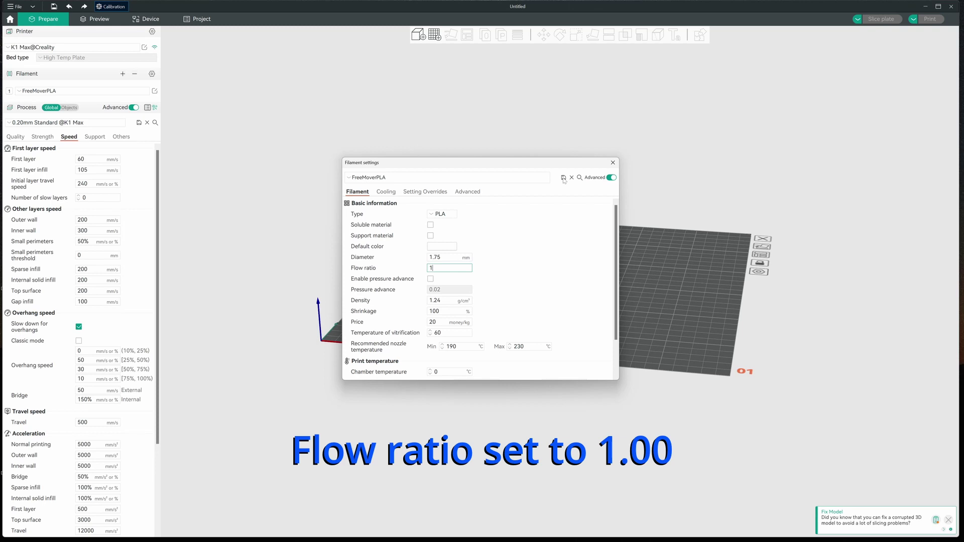
click(564, 178)
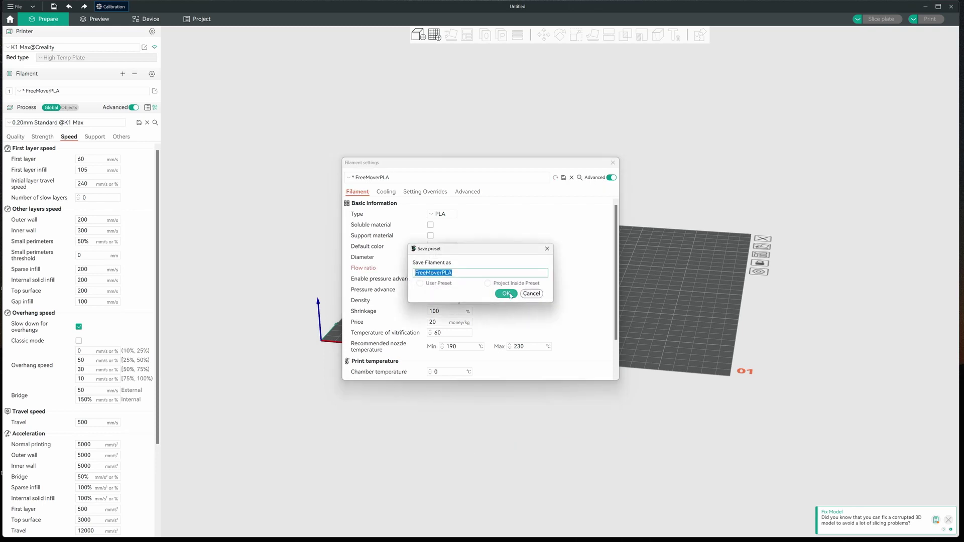
click(506, 293)
click(612, 162)
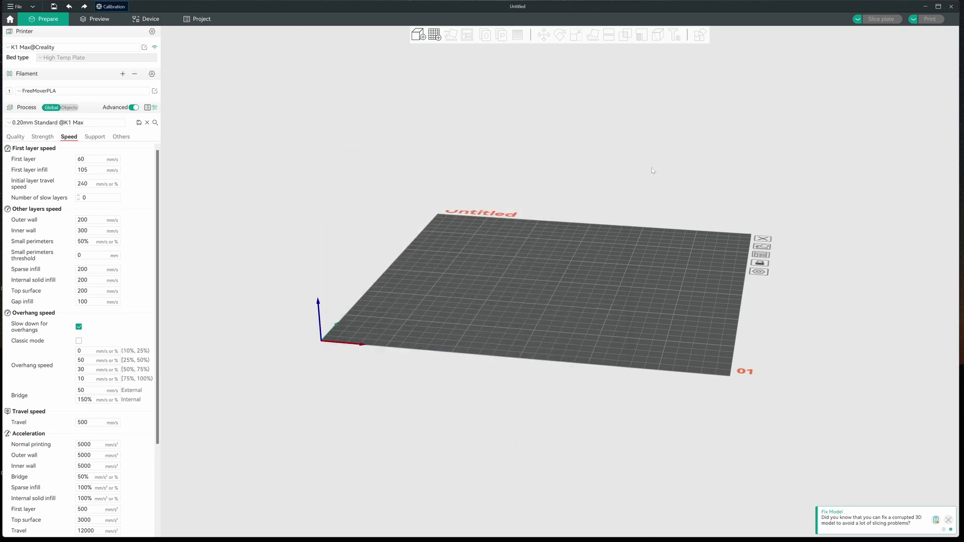
Start the PLA temperature calibration with start temperature 240 °C and end temperature 200 °C
click(107, 7)
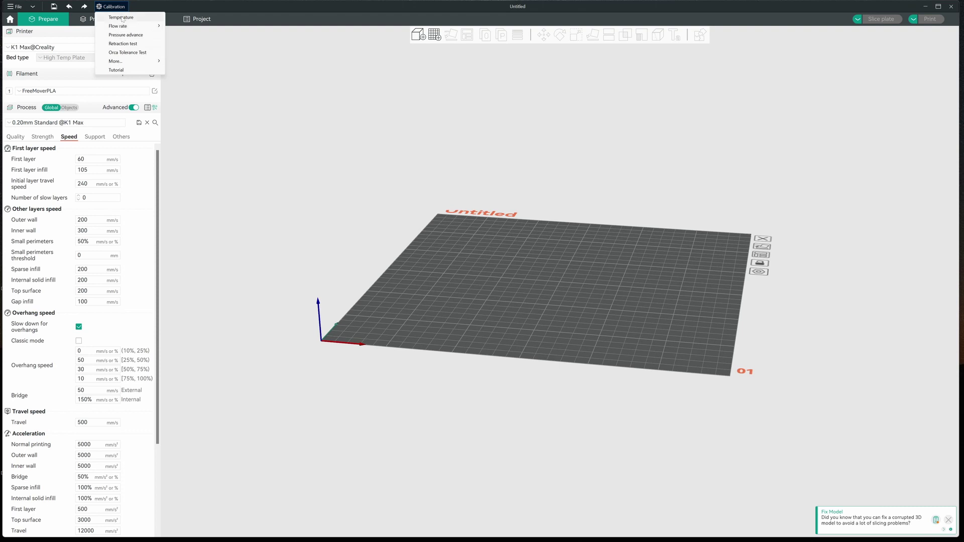
click(122, 19)
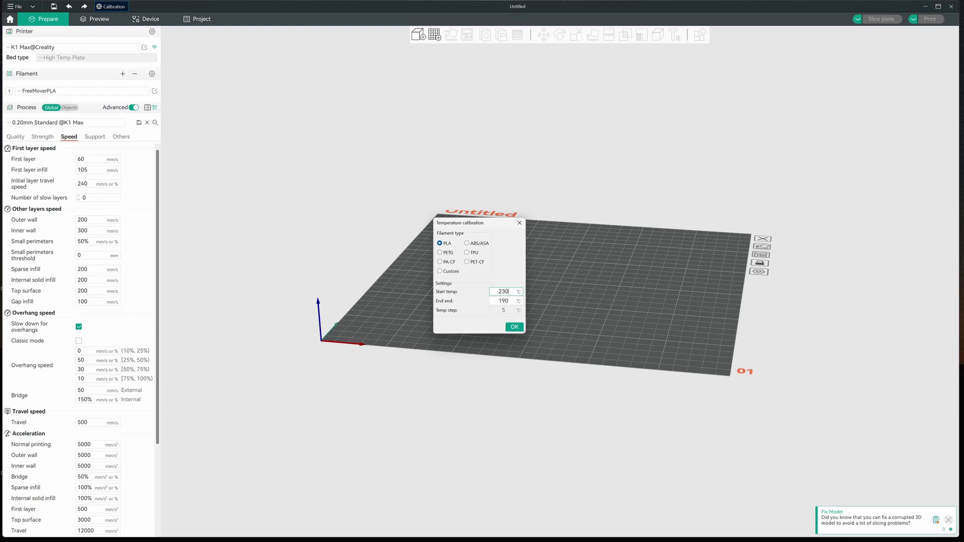
key(BackSpace)
key(BackSpace)
text(40)
click(503, 300)
key(BackSpace)
key(BackSpace)
key(BackSpace)
text(1200)
Generate the 240–200 °C temperature tower, inspect its sections, and slice the plate
click(516, 326)
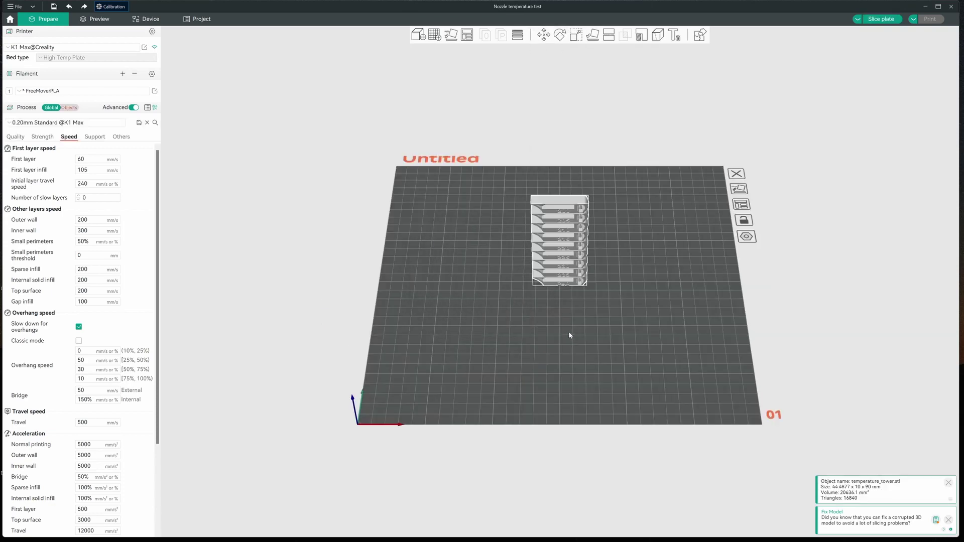
drag(569, 333, 555, 299)
scroll(556, 299, up, 6)
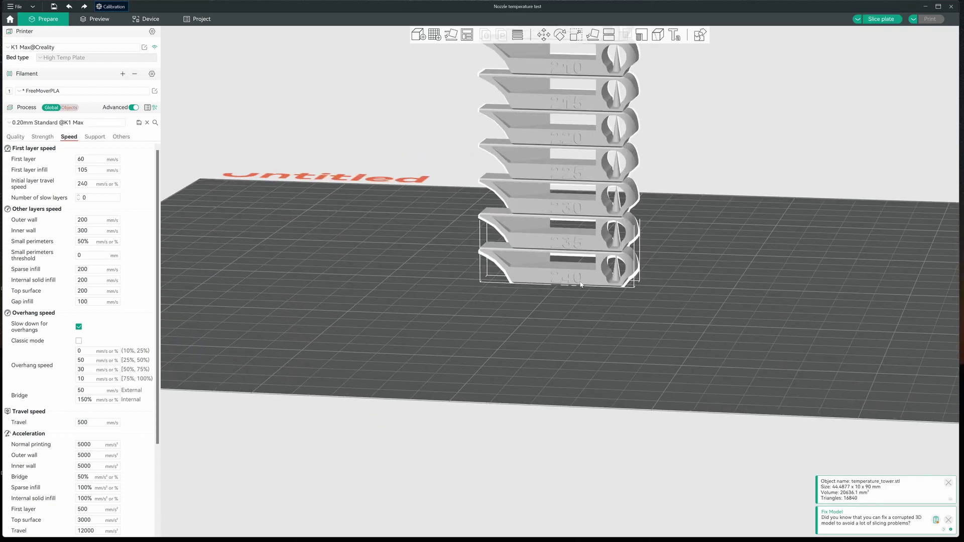
scroll(581, 284, up, 4)
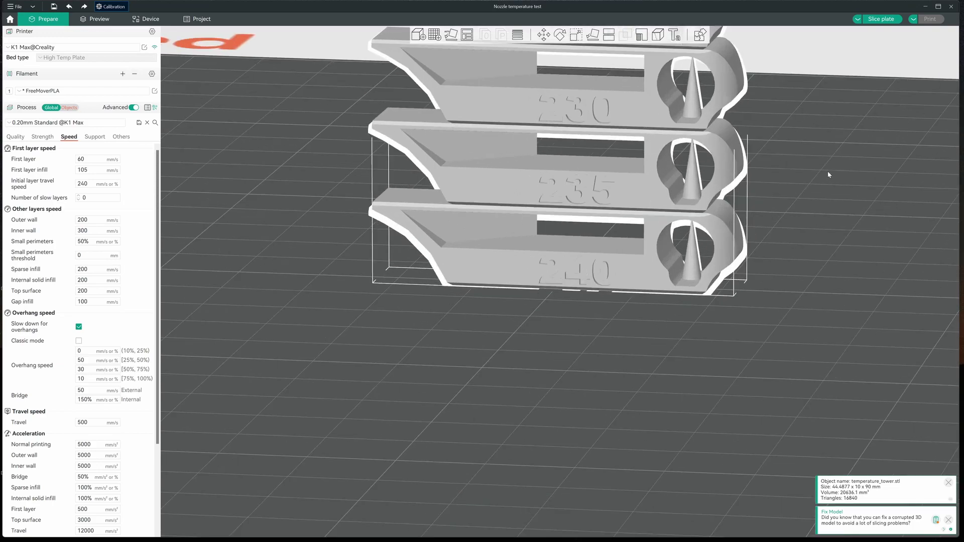
drag(828, 173, 715, 432)
drag(724, 193, 725, 411)
drag(745, 136, 726, 287)
drag(734, 367, 733, 224)
scroll(734, 224, down, 4)
key(z)
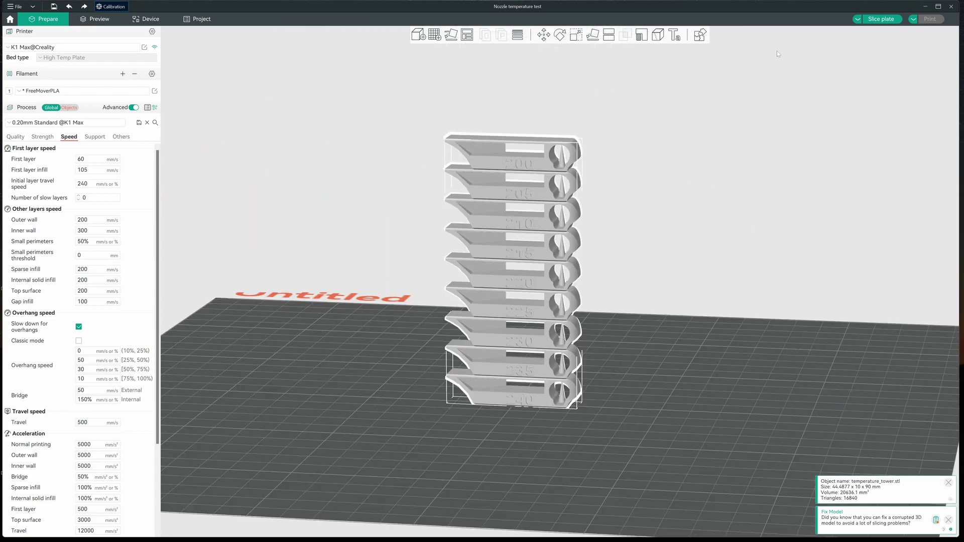
click(885, 19)
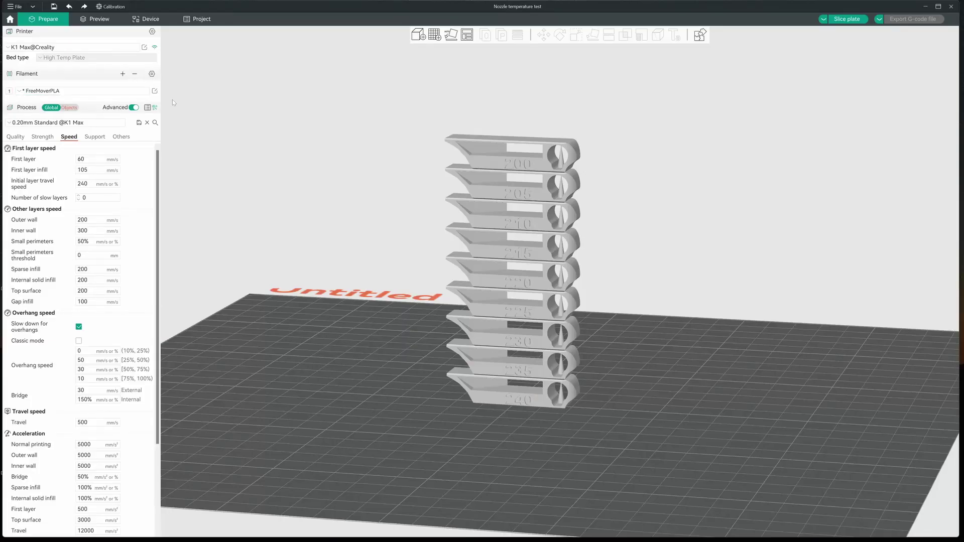
Set FreeMoverPLA's first-layer and other-layers nozzle temperatures to 230 °C
click(156, 92)
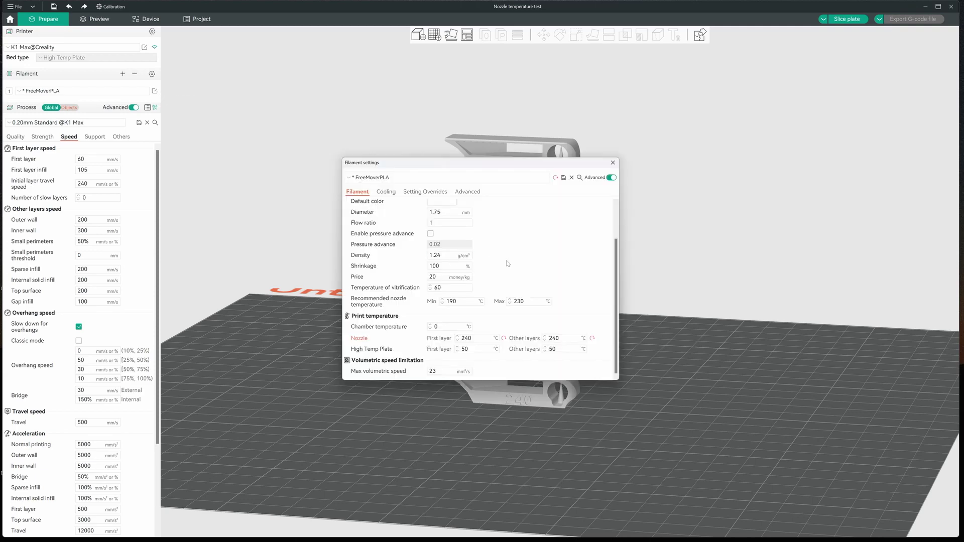
click(466, 338)
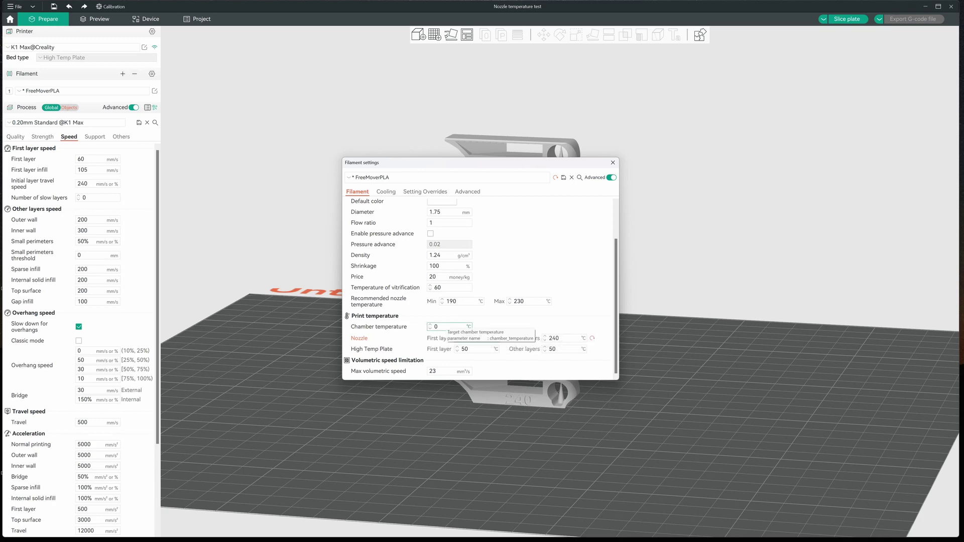
text(230)
key(Tab)
text(230)
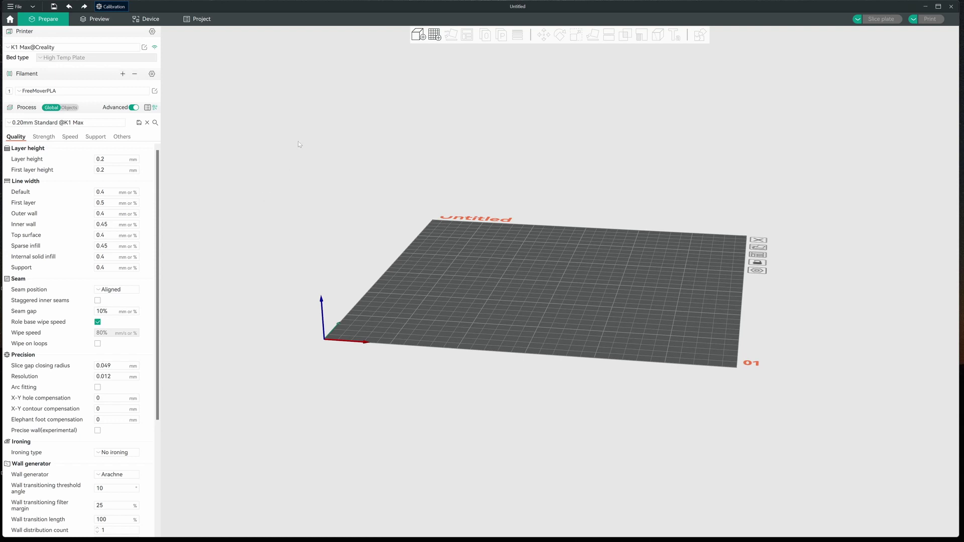
Load the Flow rate Pass 1 calibration test and slice its nine plates
click(115, 6)
mouse_move(121, 27)
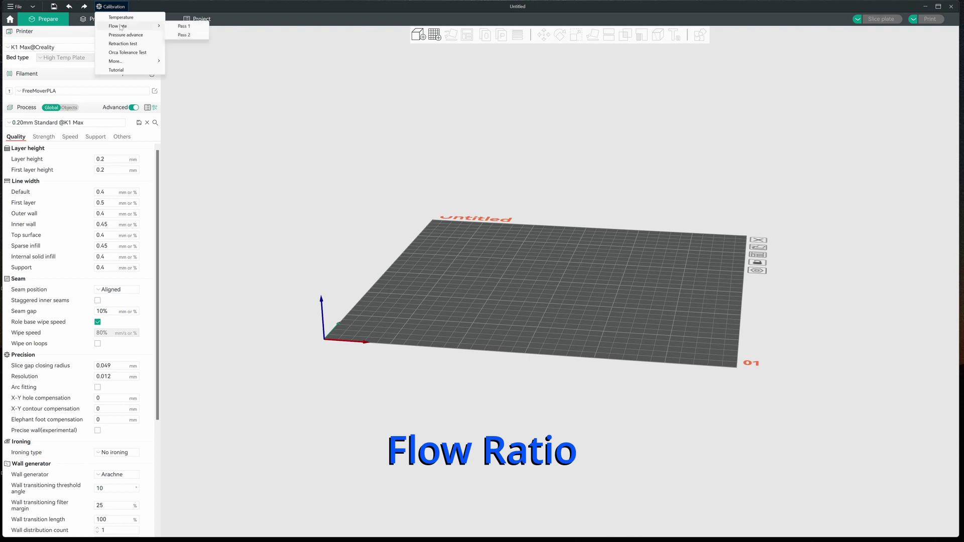
click(183, 26)
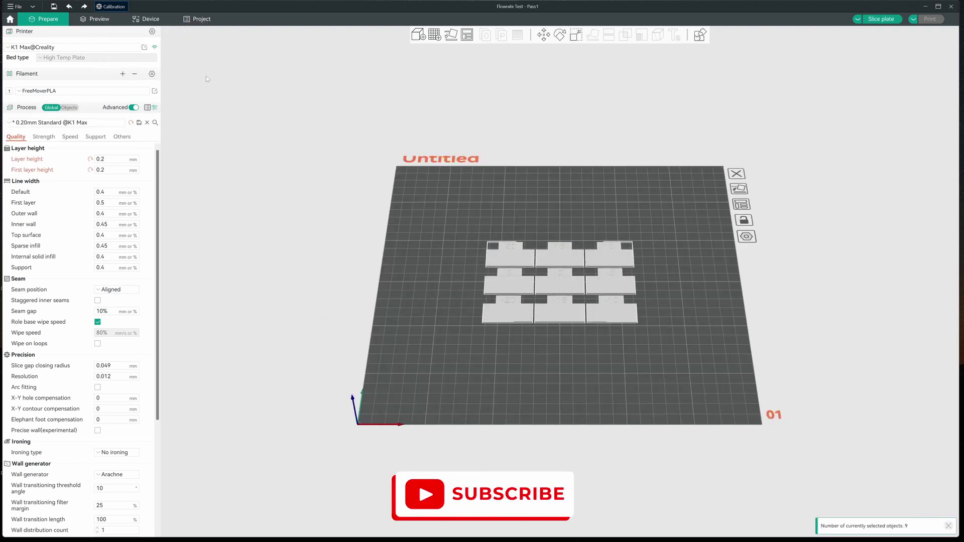
click(881, 20)
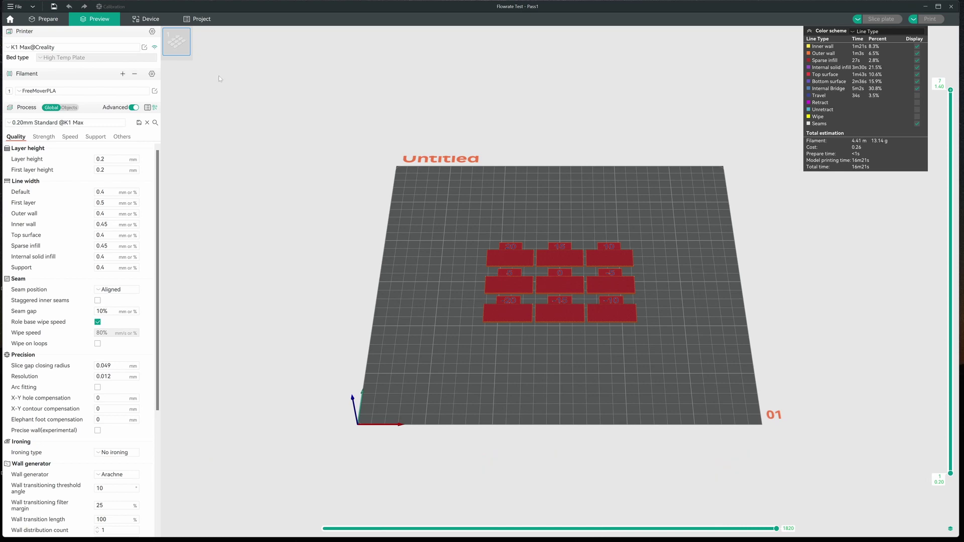
Set FreeMoverPLA's flow ratio to 1.05, save the preset, and return to the Prepare view
click(154, 91)
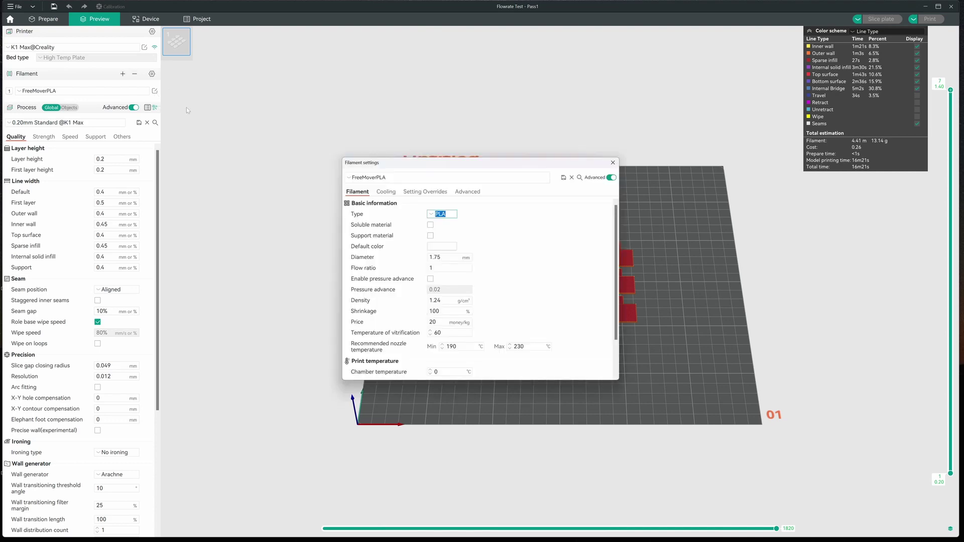
click(449, 267)
click(450, 266)
text(.05)
click(563, 177)
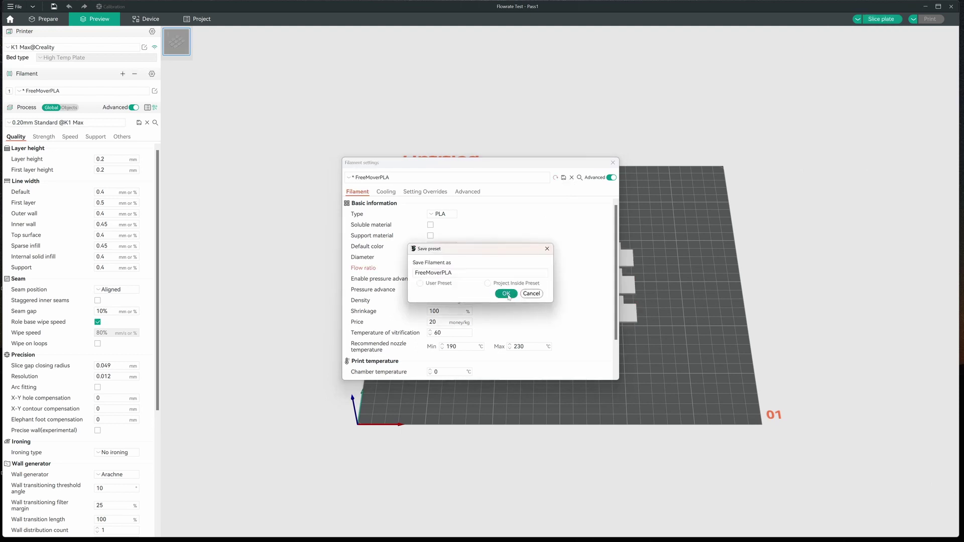
click(506, 294)
click(612, 162)
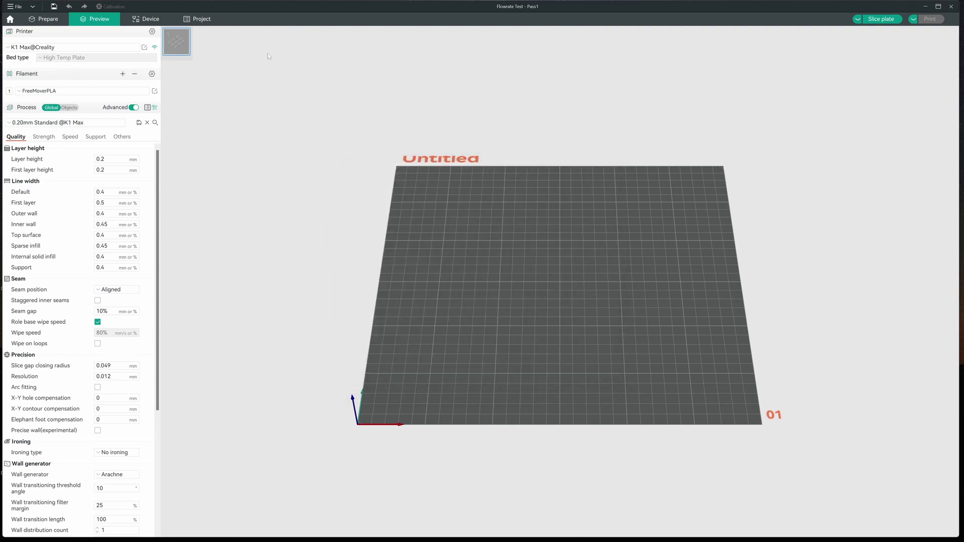
click(64, 22)
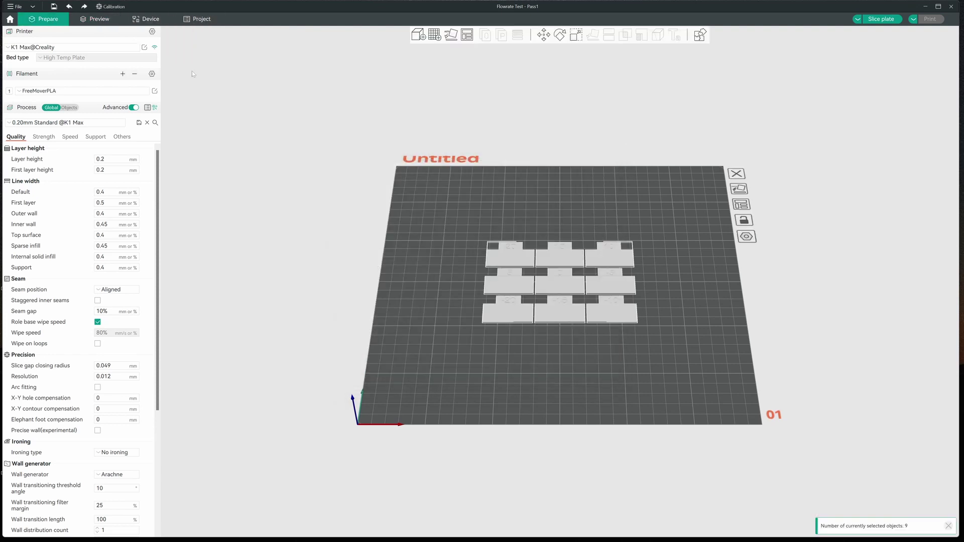
Discard the current project, then load and slice the ten-block Flowrate Test - Pass2
click(9, 19)
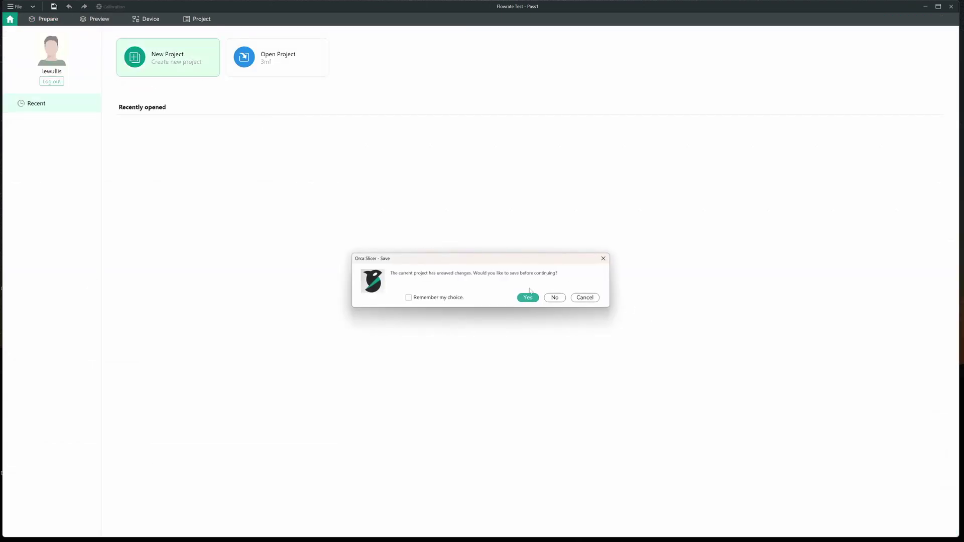
click(555, 297)
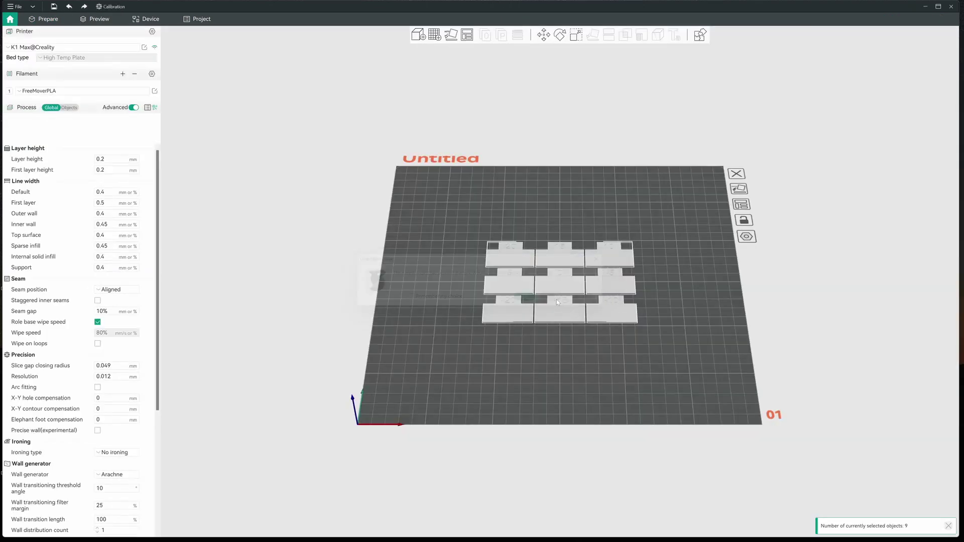
click(96, 7)
mouse_move(122, 26)
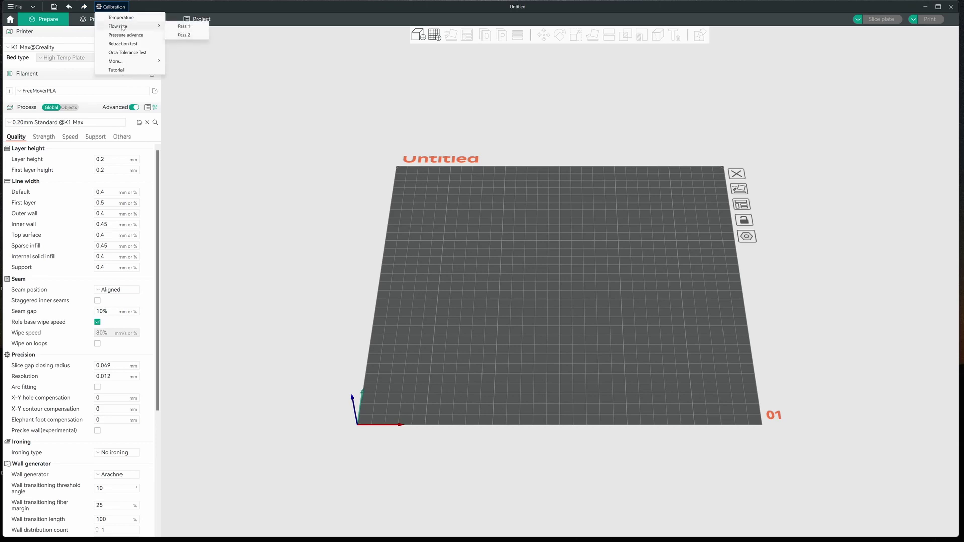
click(184, 35)
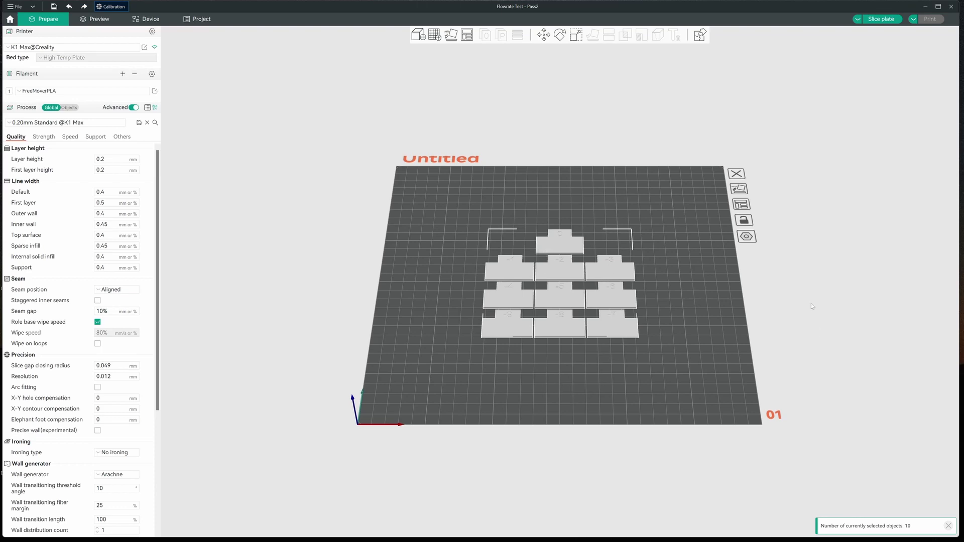
click(881, 18)
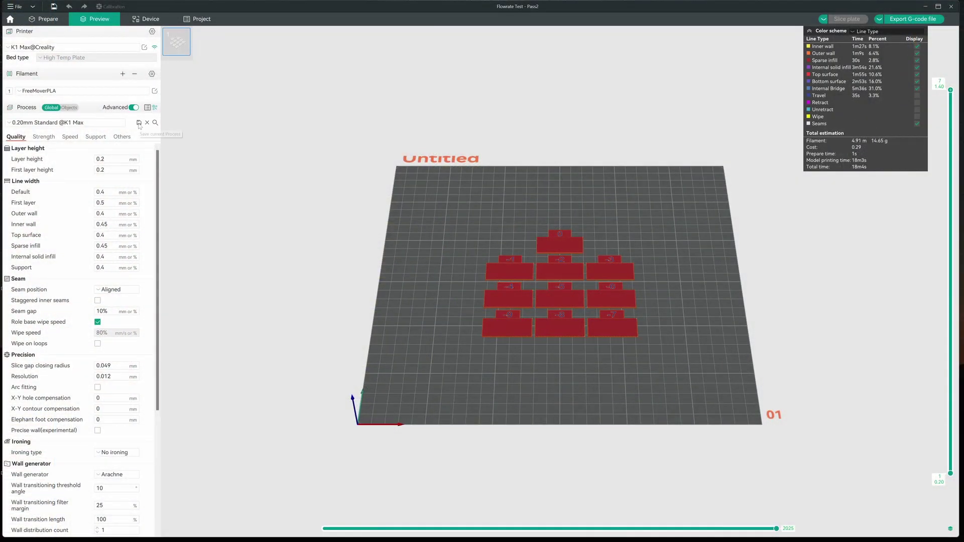
Set FreeMoverPLA's Flow ratio to 1.029 in the filament settings and save the preset
click(155, 92)
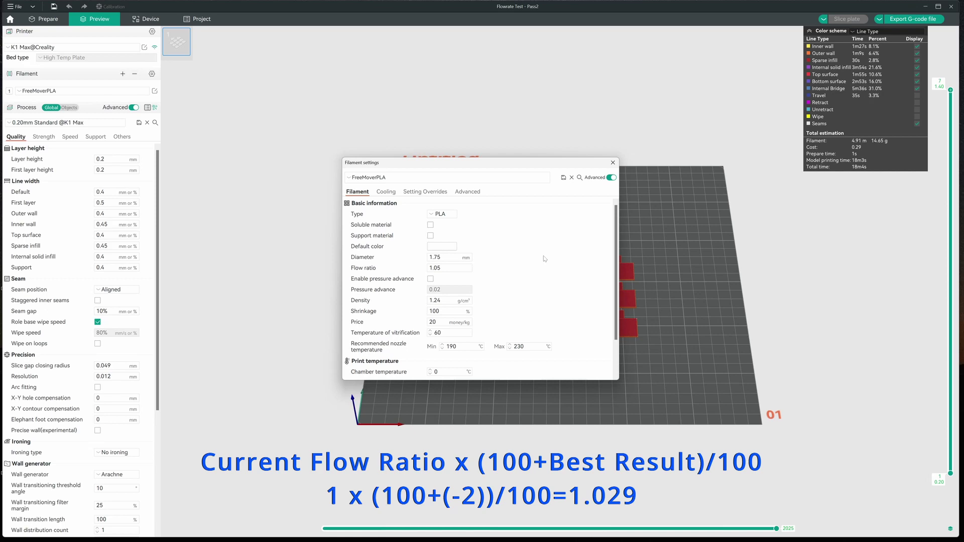
click(452, 267)
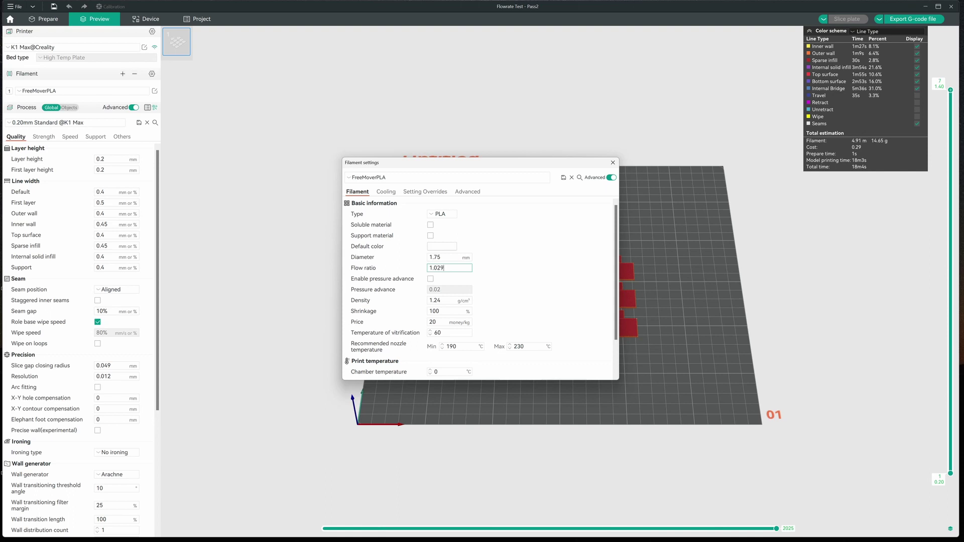
click(563, 178)
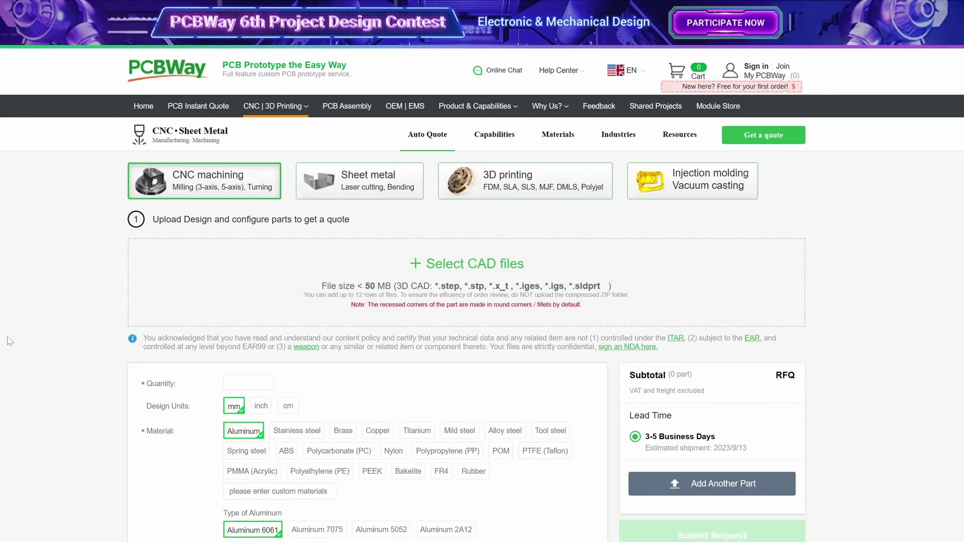
On PCBWay's quote page, view the 3D printing options, then the injection molding options
scroll(14, 366, down, 2)
scroll(14, 365, down, 2)
scroll(11, 364, up, 5)
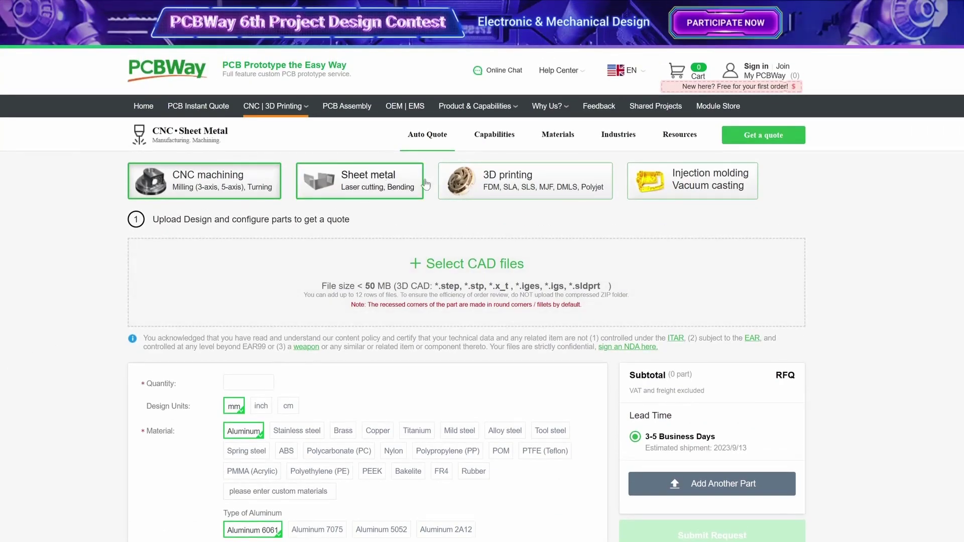
click(486, 181)
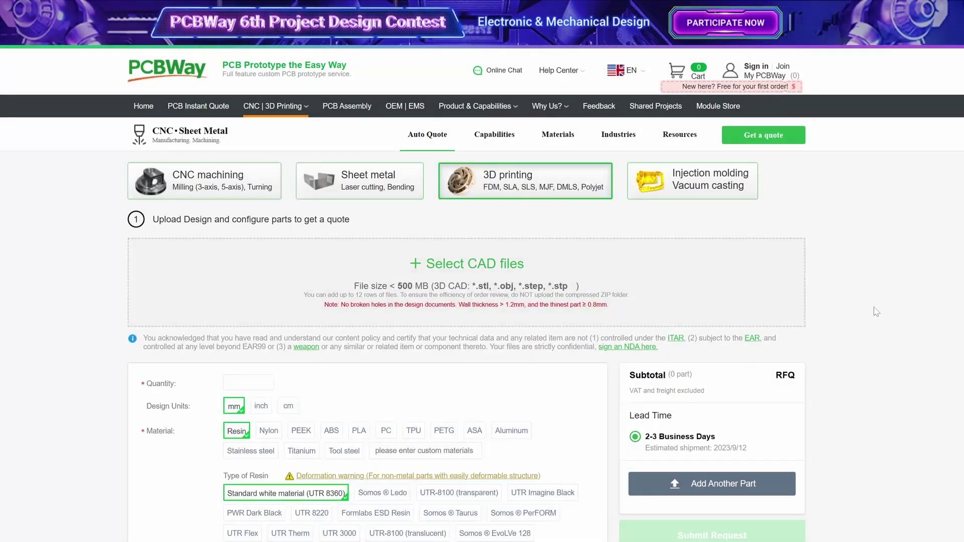
click(724, 189)
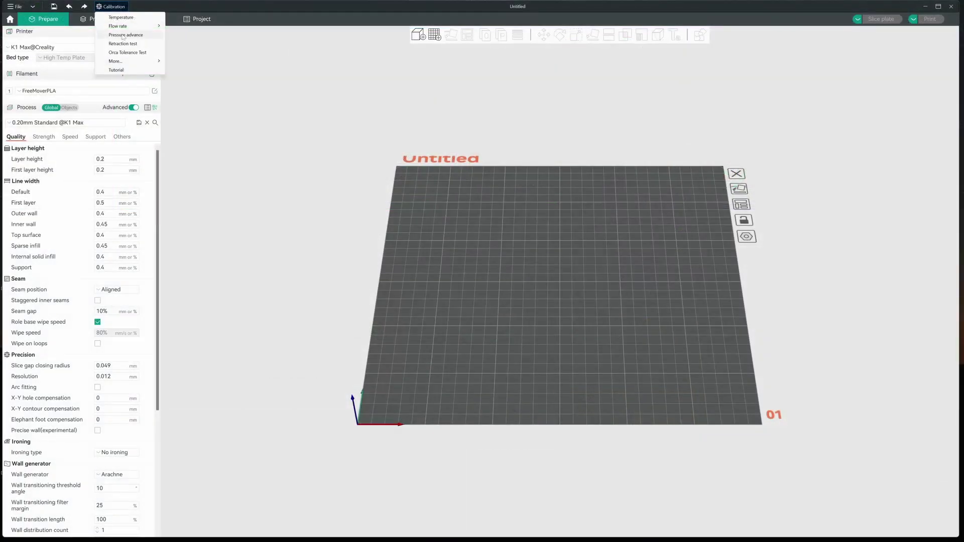
Add a DDE PA Line pressure advance test (0 to 0.1, step 0.002) to the plate
click(122, 35)
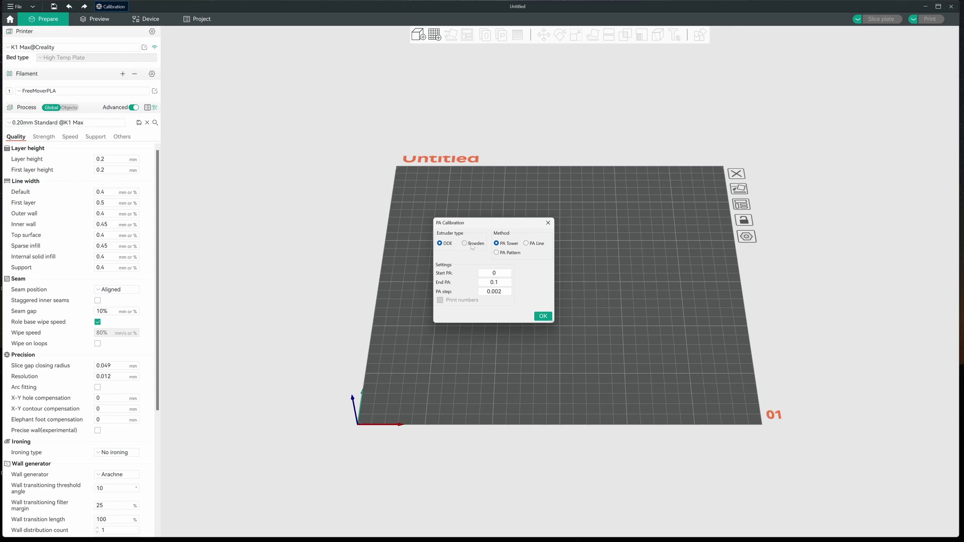
click(464, 243)
click(439, 244)
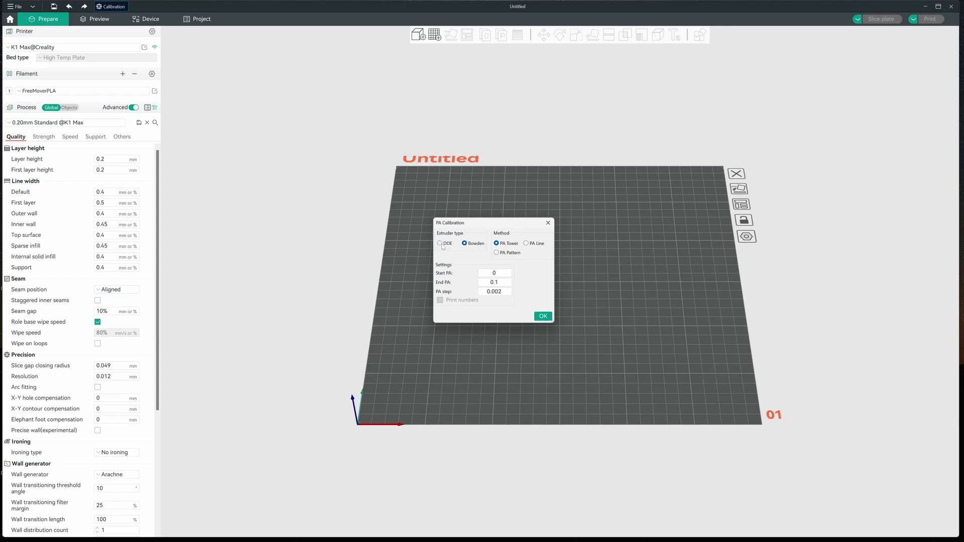
click(526, 243)
click(546, 318)
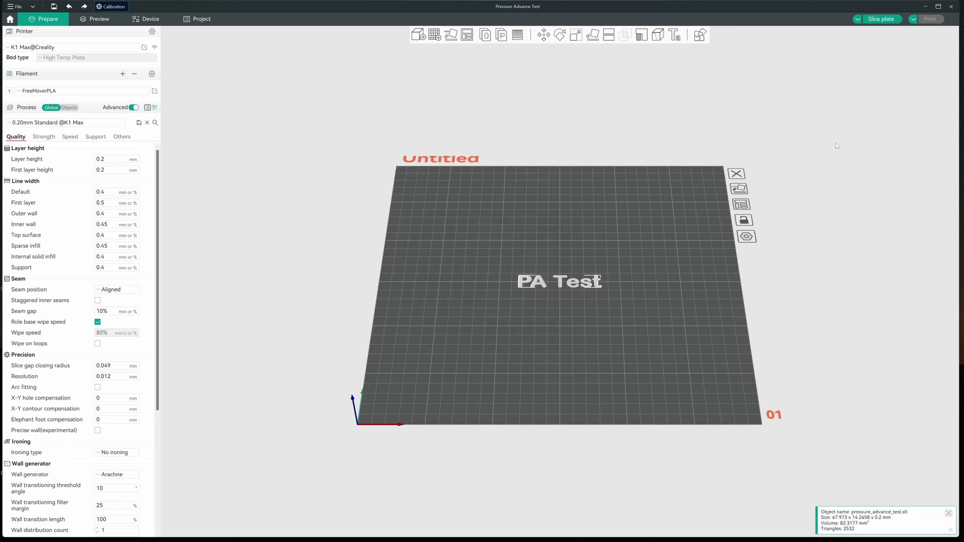
click(880, 20)
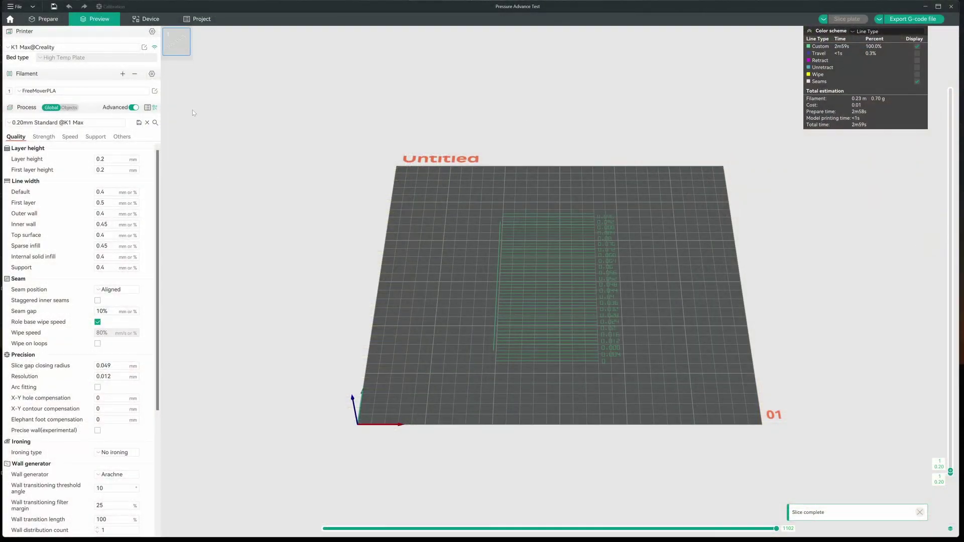
Turn on pressure advance at 0.04 in FreeMoverPLA's filament settings and save it as FreeMoverPLA
click(154, 91)
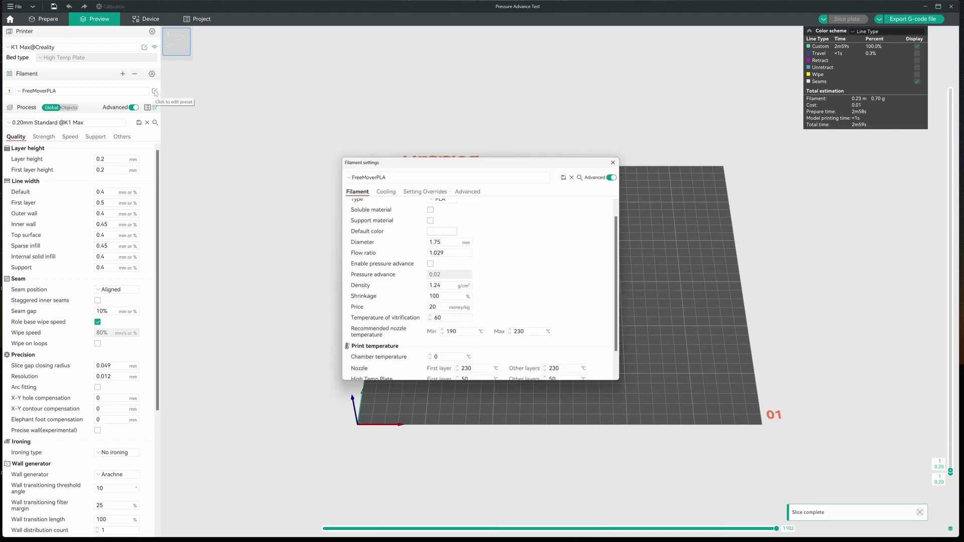
click(430, 264)
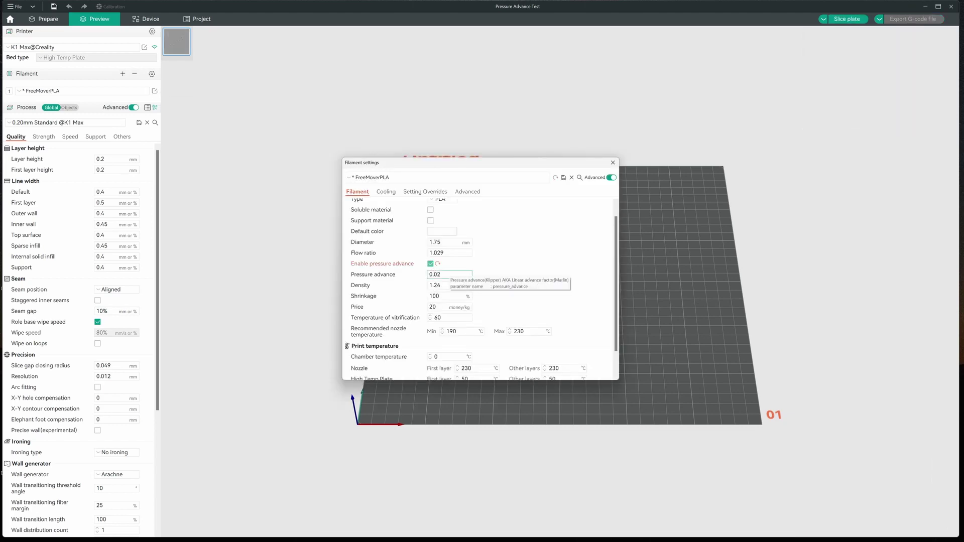
click(449, 275)
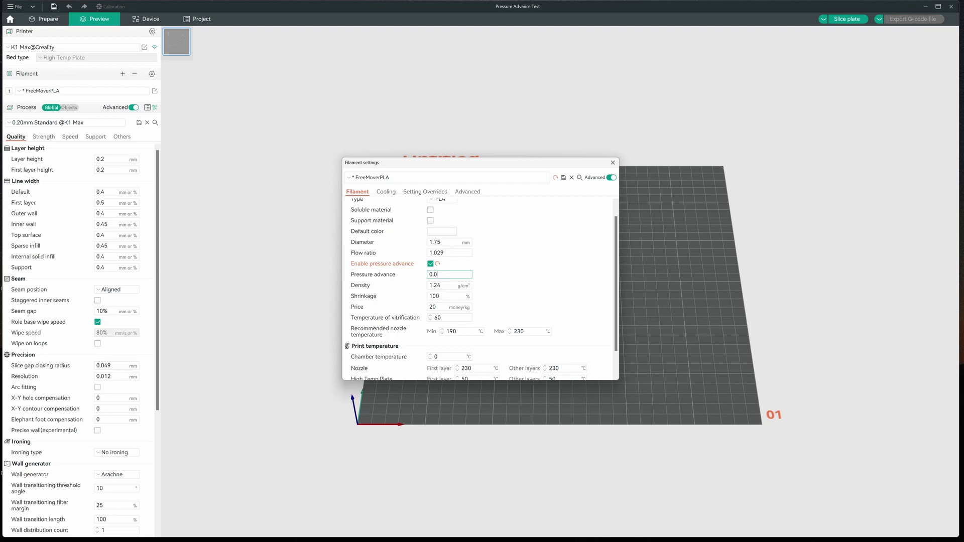
text(4)
click(563, 177)
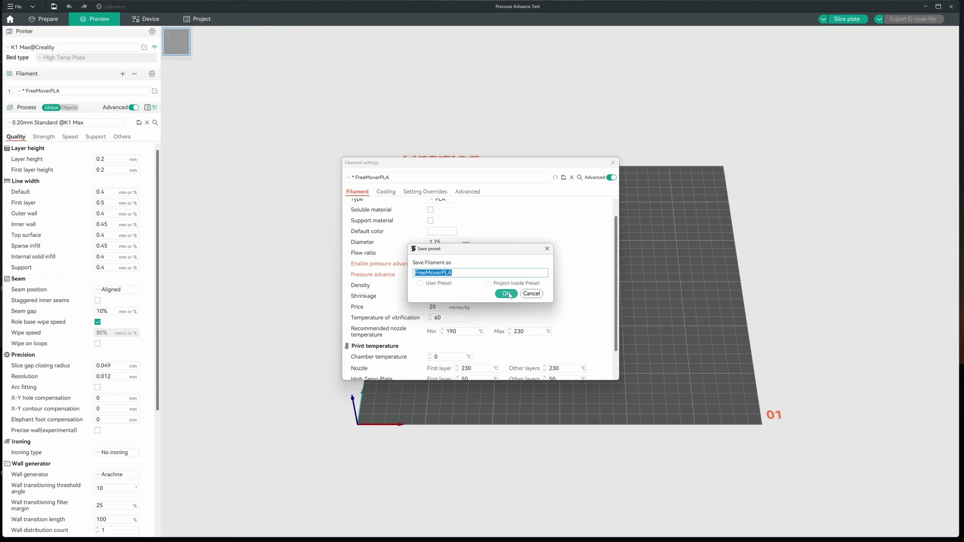
click(506, 293)
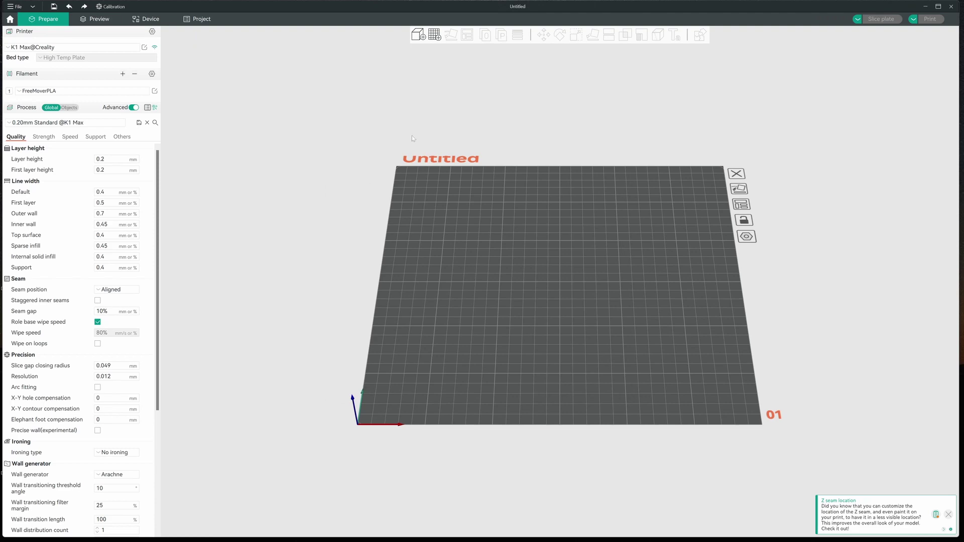
Create a retraction test tower from 0 to 2 mm in 0.1 mm steps and slice it
click(106, 7)
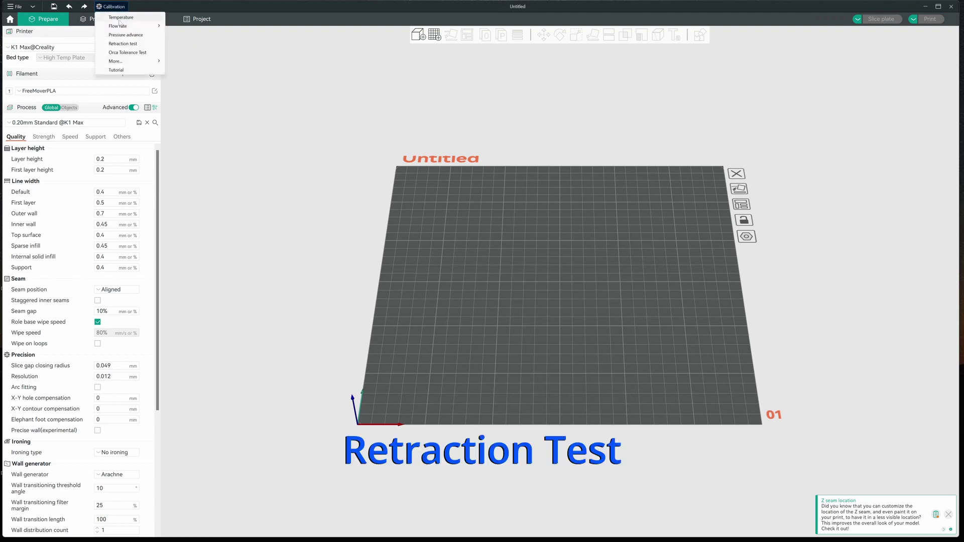
click(123, 44)
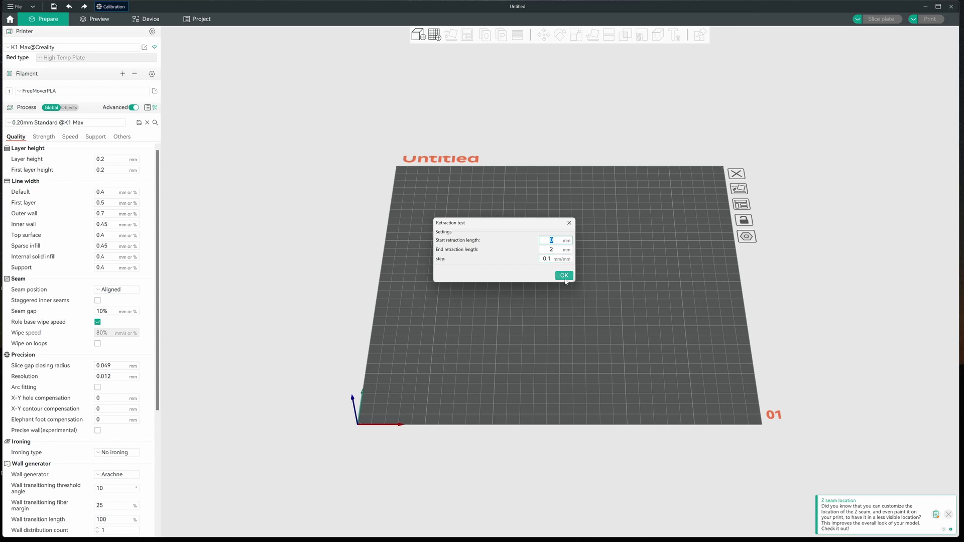
click(564, 277)
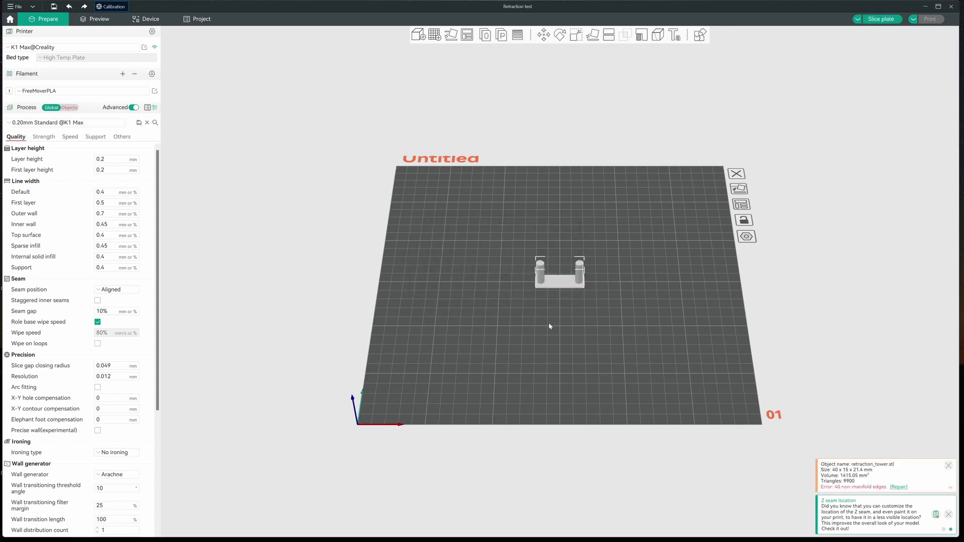
drag(555, 329, 569, 292)
scroll(569, 292, up, 10)
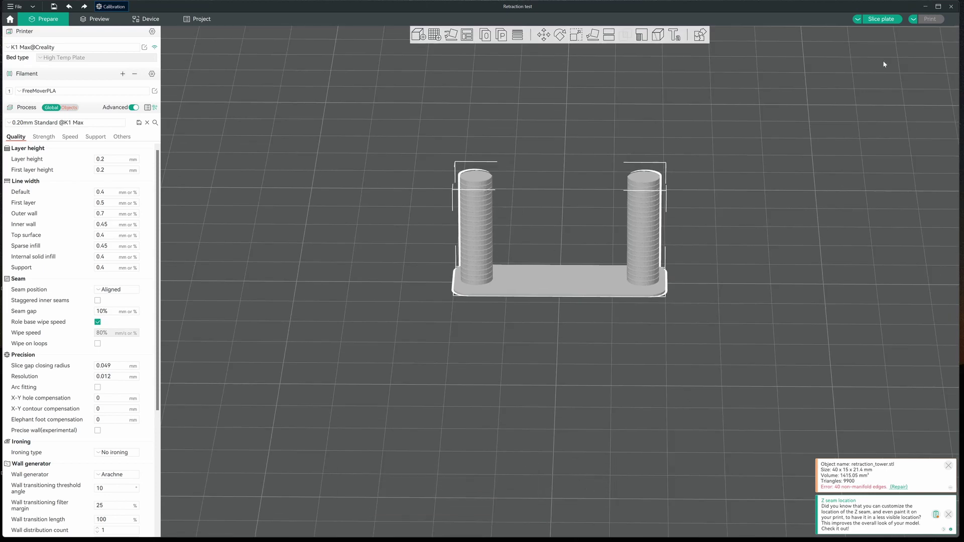
click(882, 20)
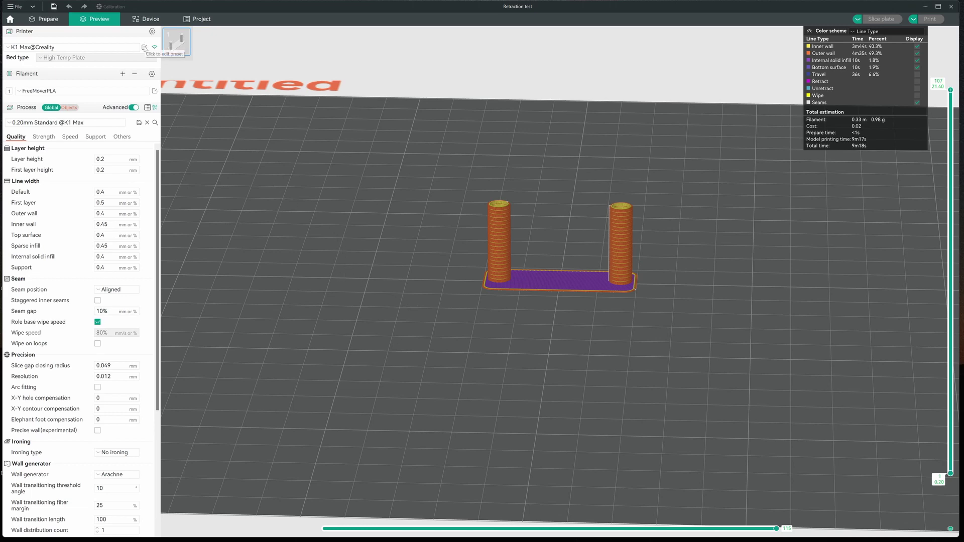
Set the K1 Max@Creality extruder Retraction Length to 0.9 mm and save the printer preset
click(145, 48)
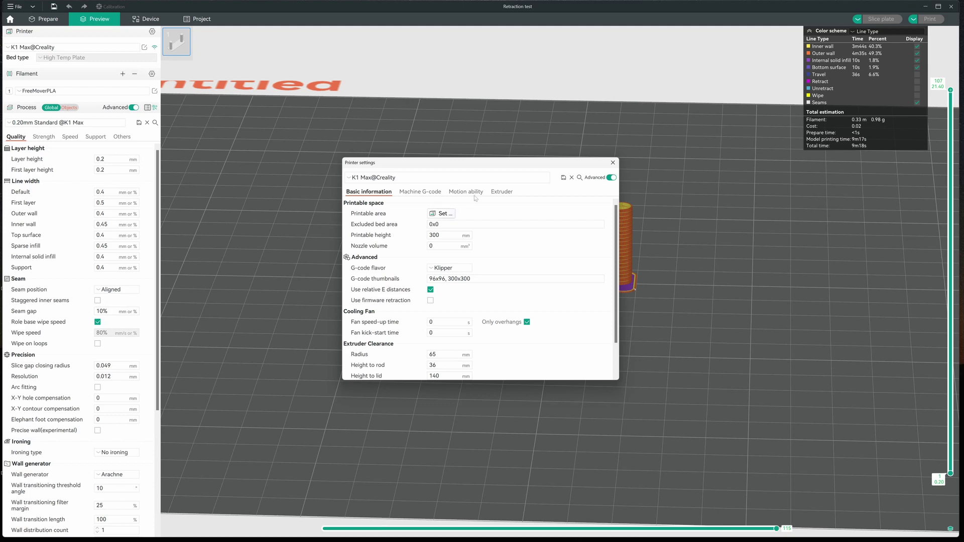
click(502, 191)
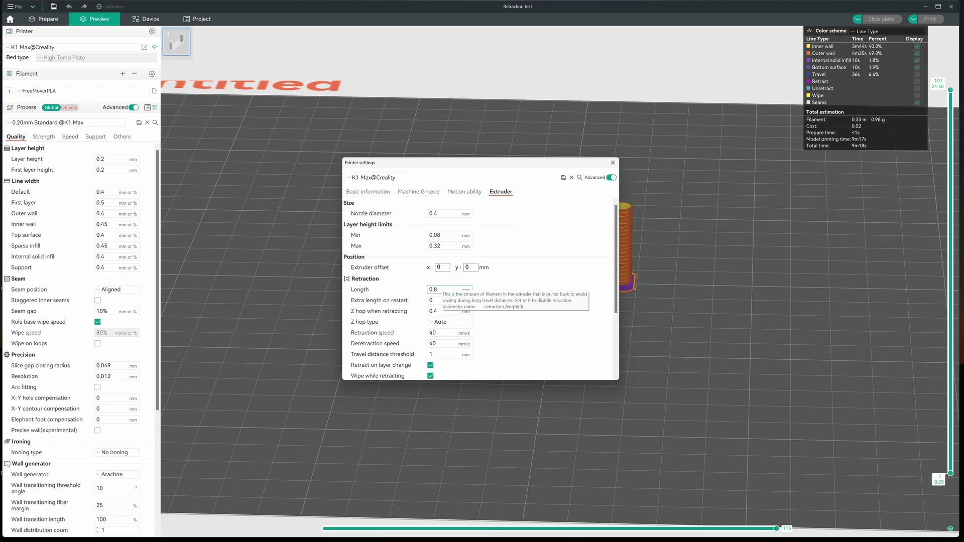
click(437, 289)
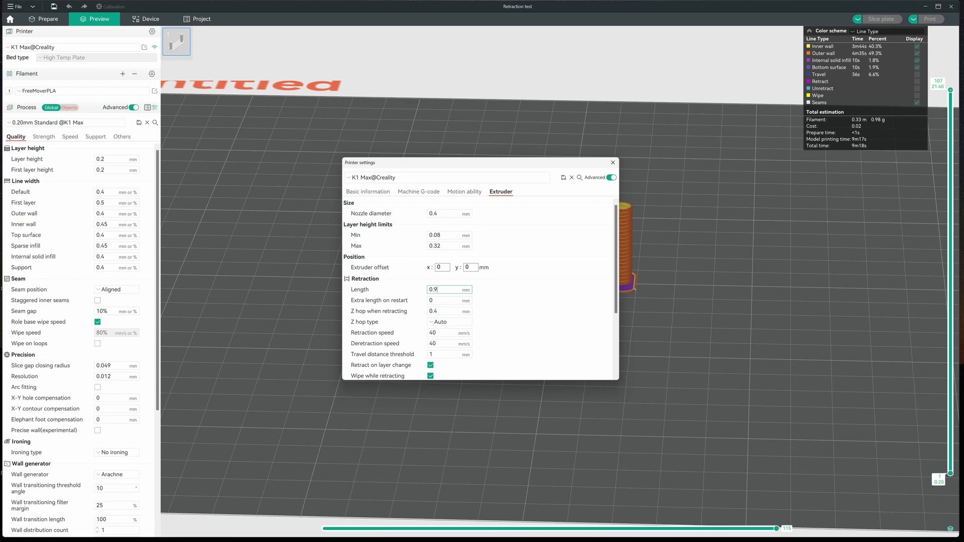
click(563, 177)
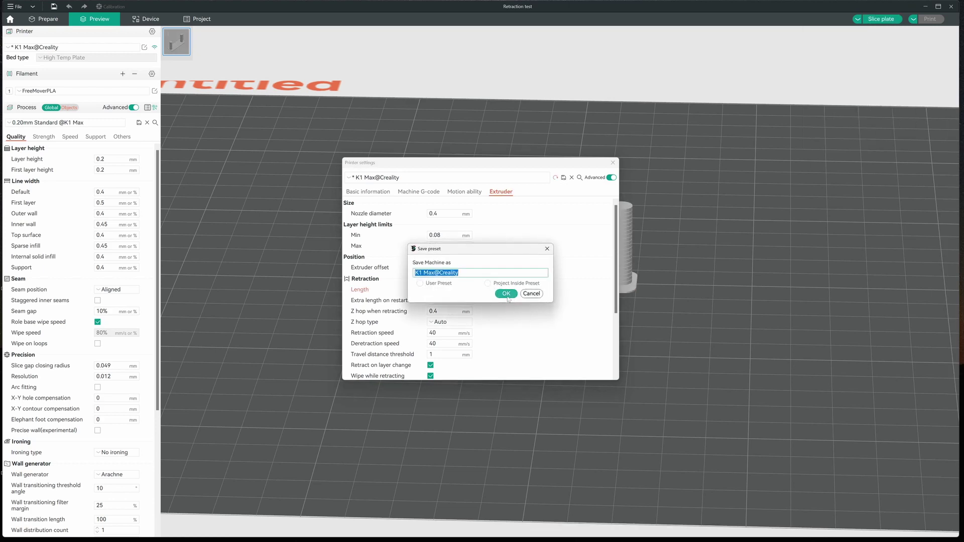
click(506, 294)
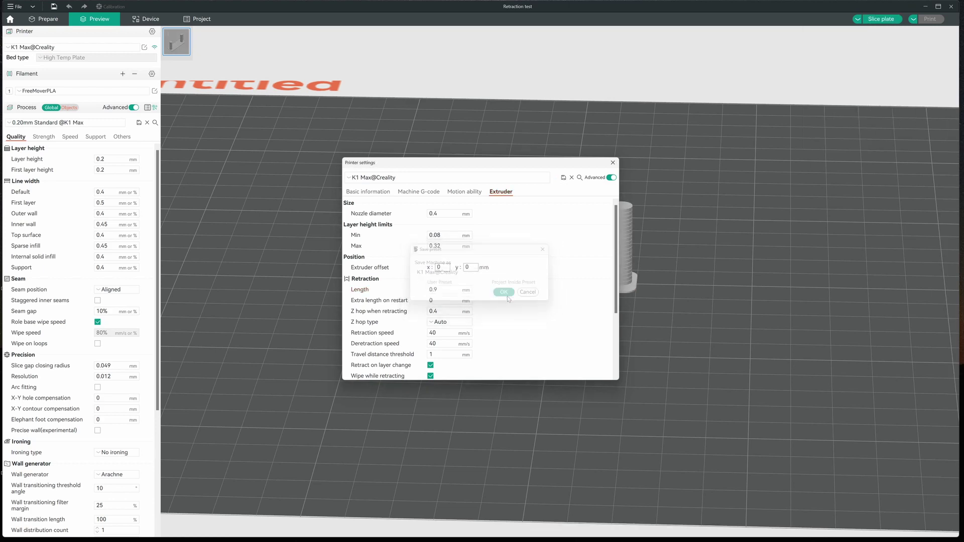
click(614, 163)
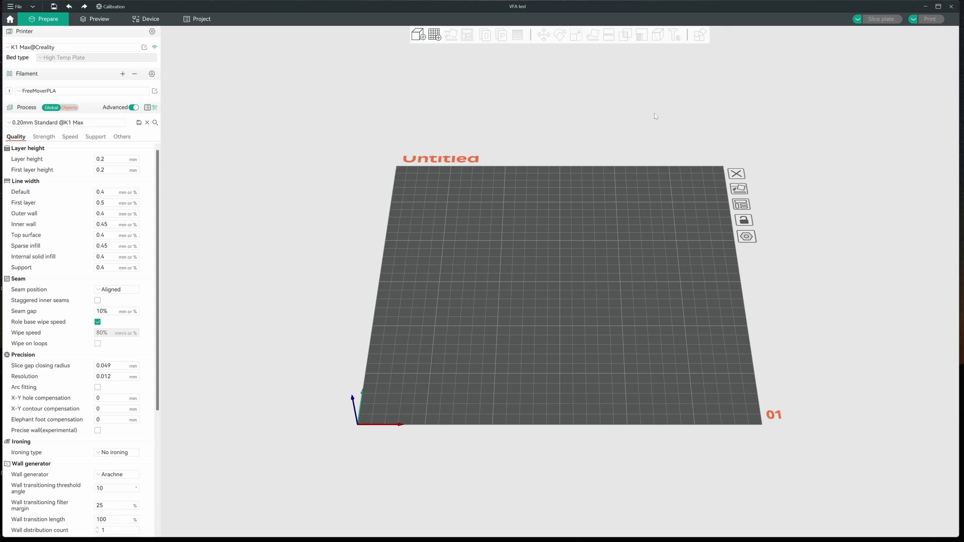
Generate a Max flowrate test from 5 to 20 mm³/s in 0.5 steps and slice it
click(111, 6)
mouse_move(127, 64)
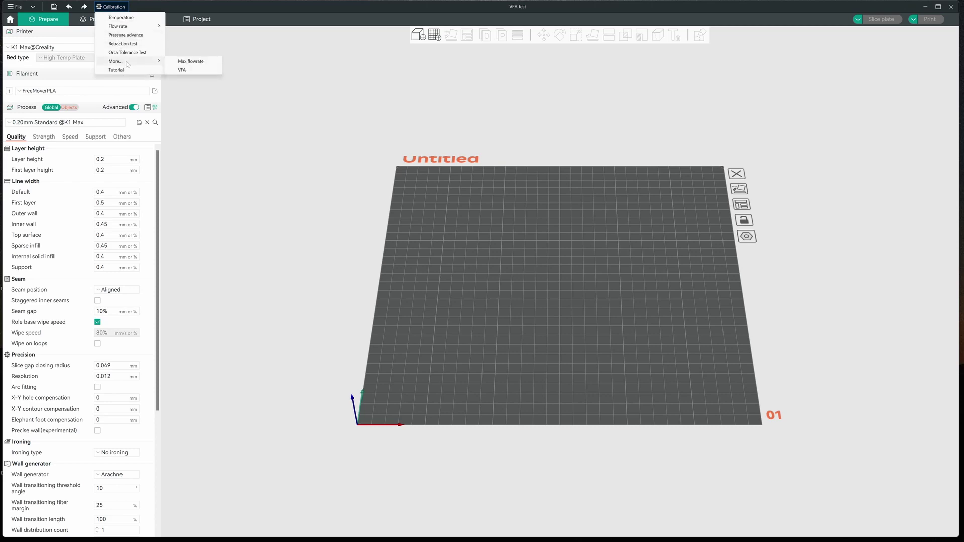
click(183, 62)
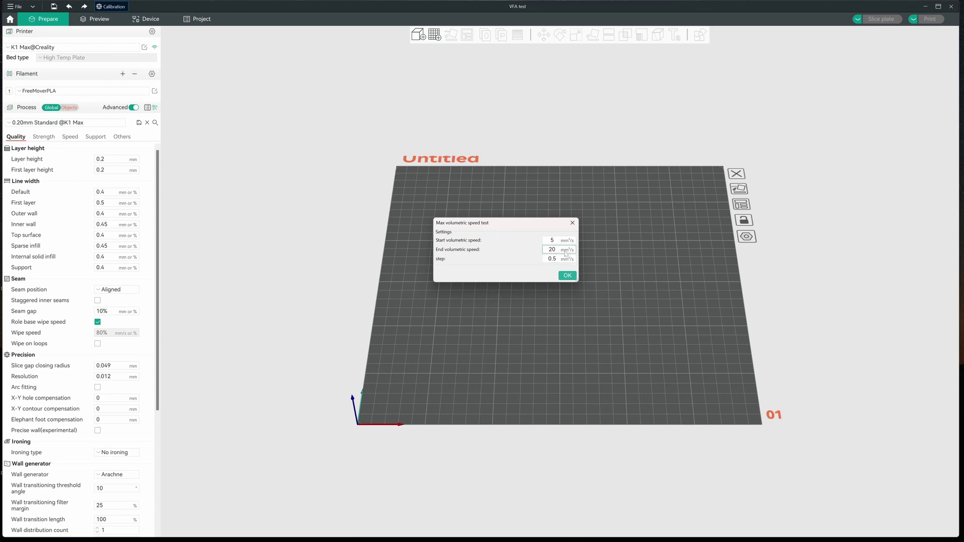
click(568, 275)
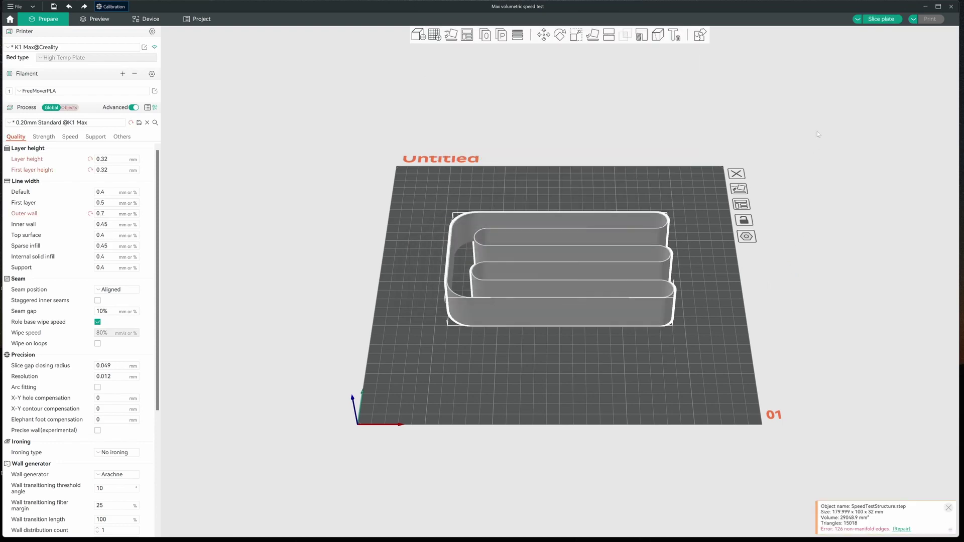
click(881, 18)
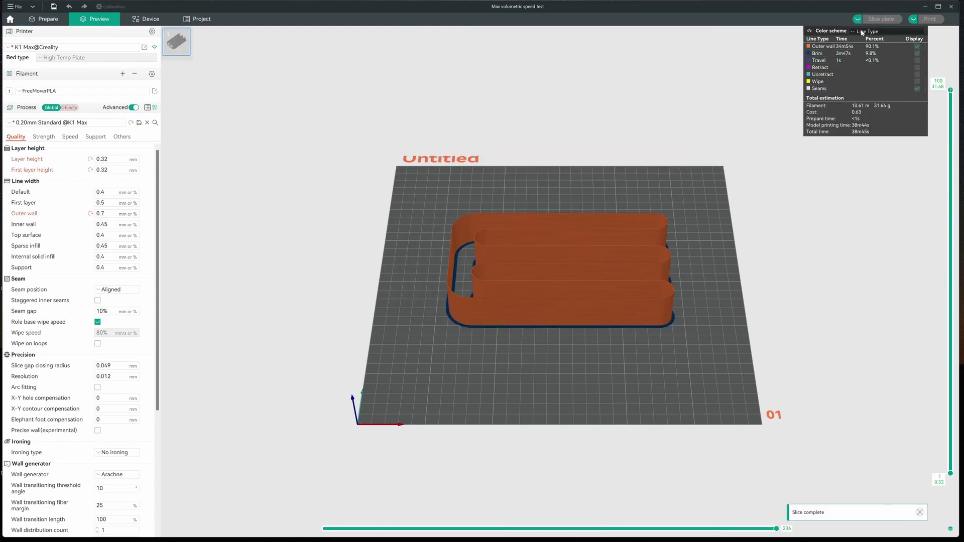
Switch the preview color scheme from Line Type to Flow and view the model from lower down
click(853, 31)
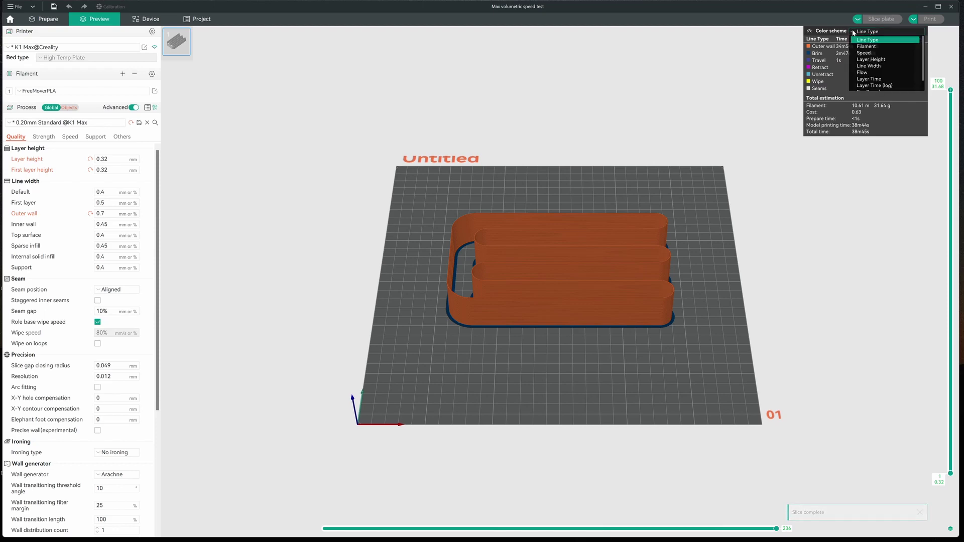
click(862, 73)
drag(700, 260, 699, 255)
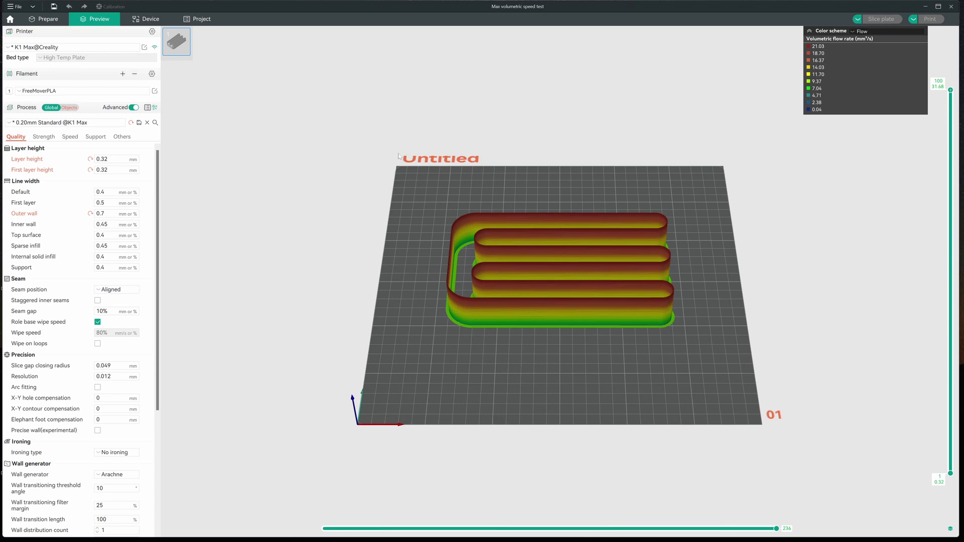
Replace FreeMoverPLA's Max volumetric speed of 200 with 16.845 and save the filament preset
click(155, 92)
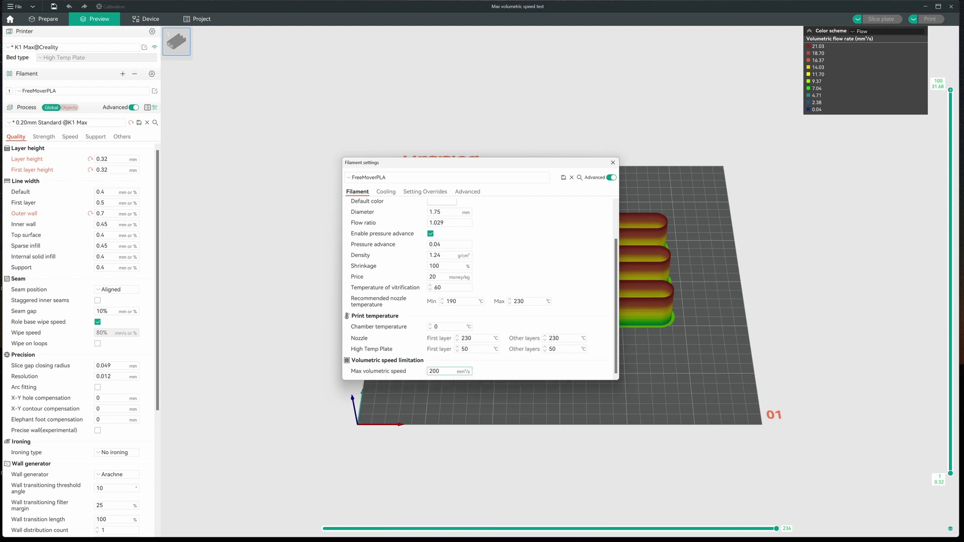
click(435, 371)
click(563, 177)
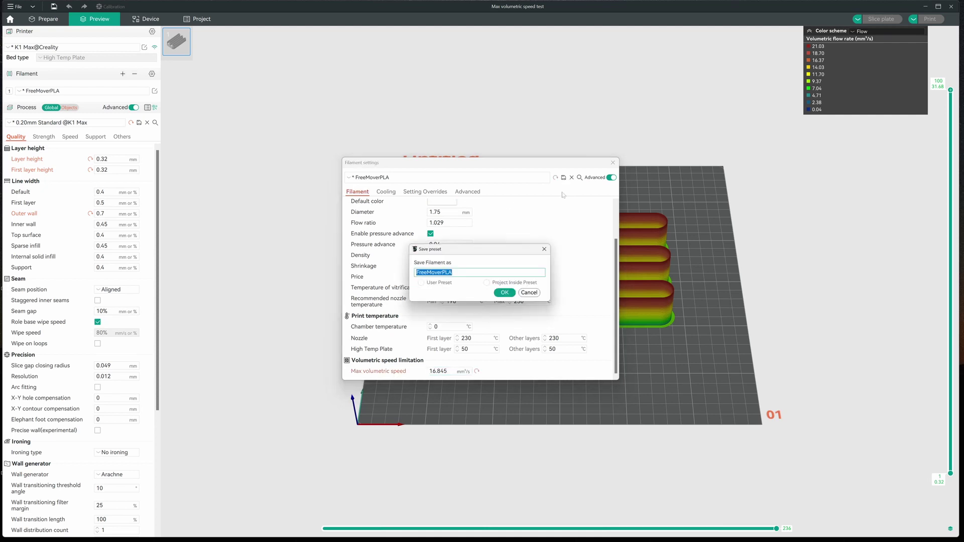
click(505, 293)
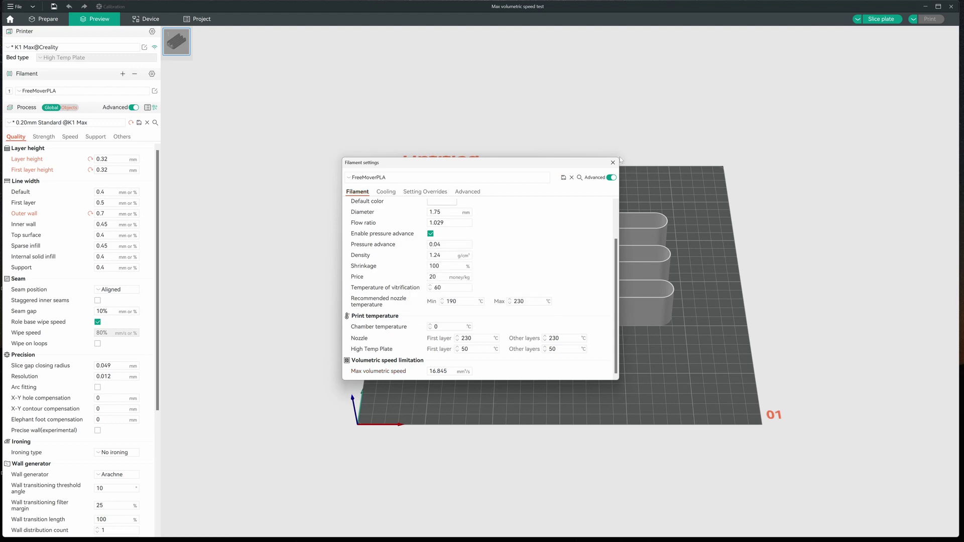
click(612, 163)
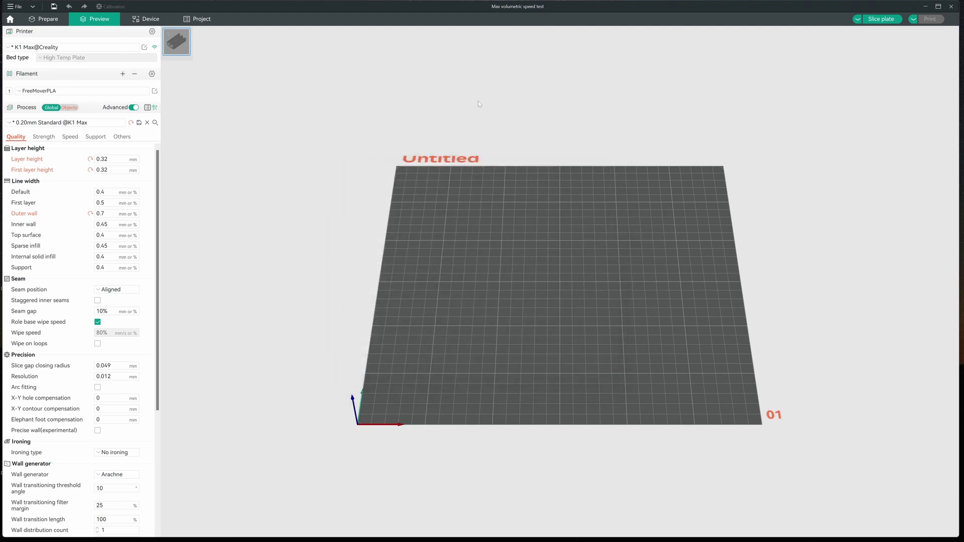